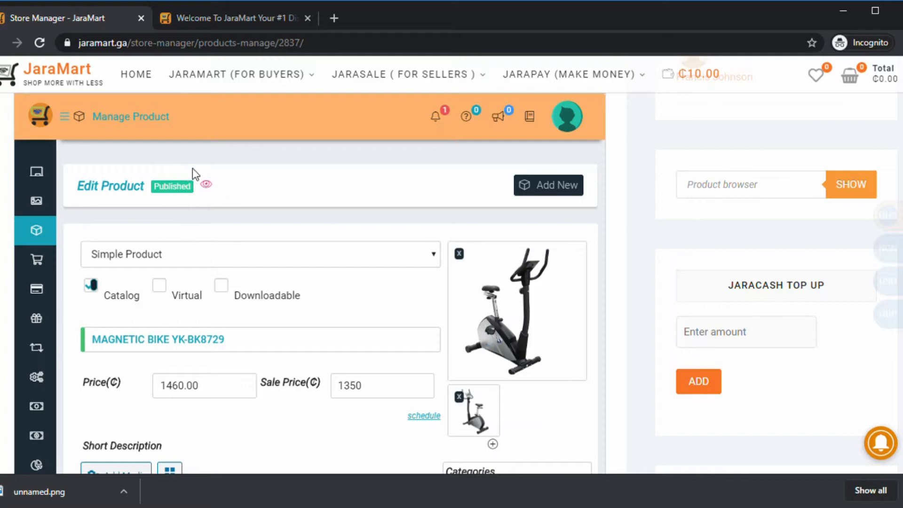
- Review the edit form of the published Magnetic Bike YK-BK8729, from its prices and description to its catalog options
scroll(424, 282, "down", 5)
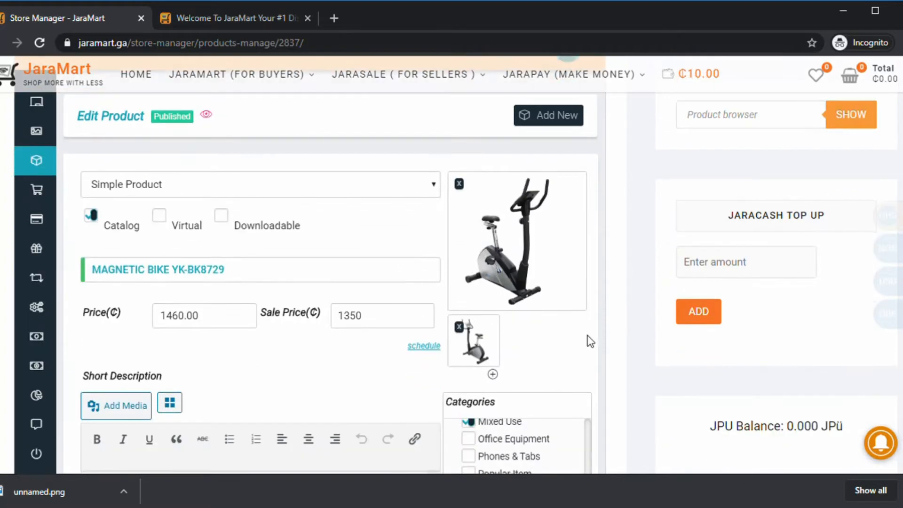
scroll(609, 334, "down", 8)
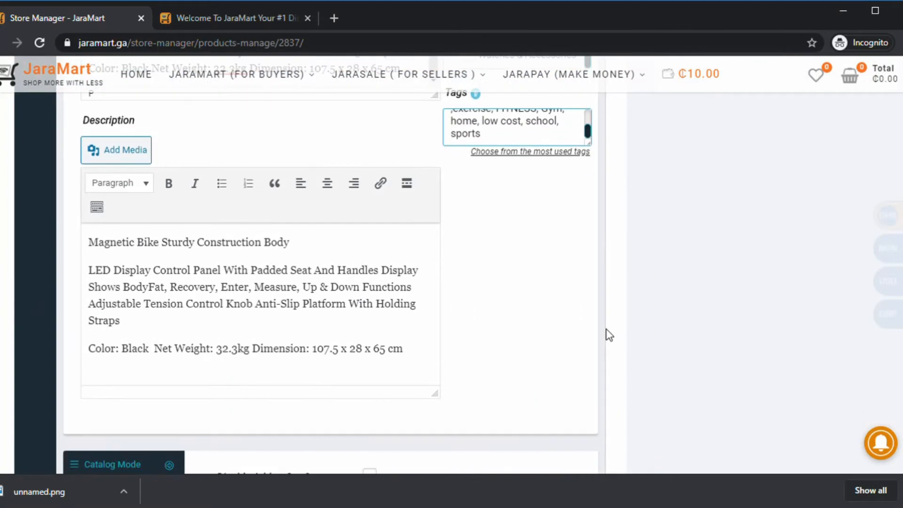
scroll(606, 334, "down", 5)
scroll(609, 329, "up", 20)
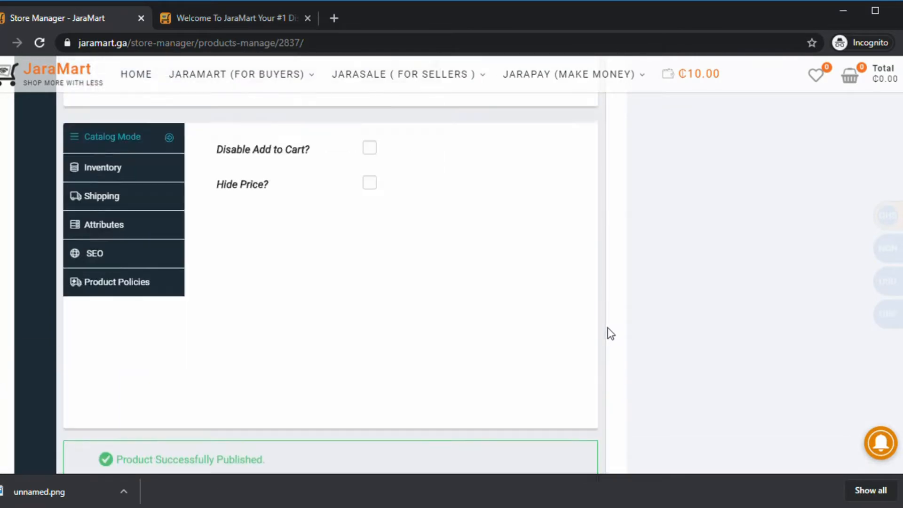
scroll(611, 325, "up", 4)
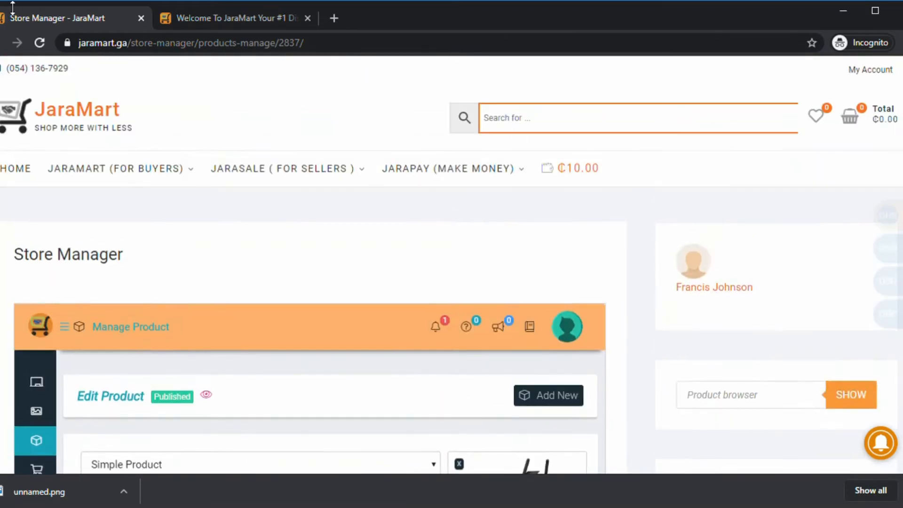
- Search the storefront's product browser for "bike" and look over the preview of the matching product
left_click(204, 18)
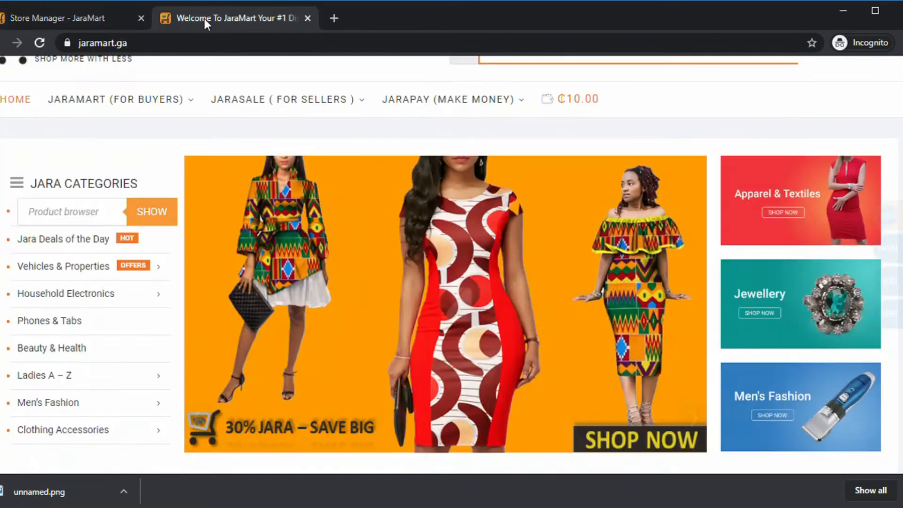
left_click(48, 225)
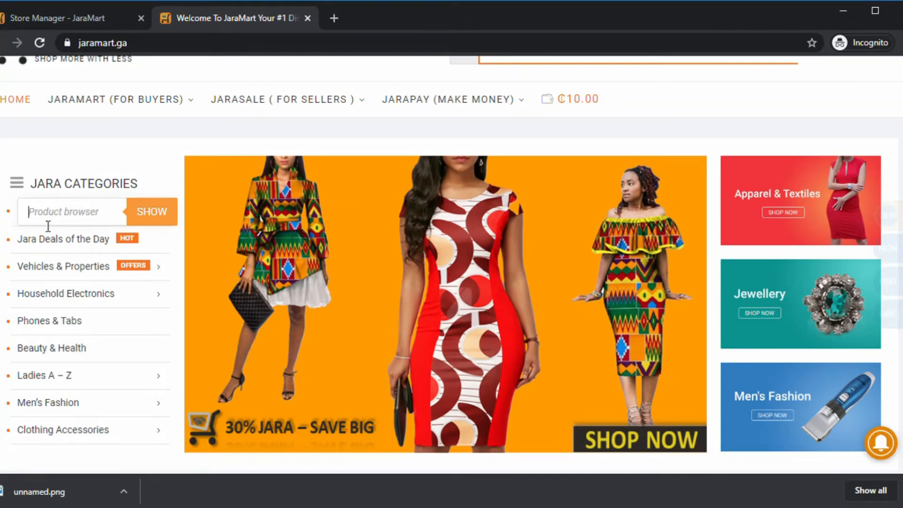
type("bike")
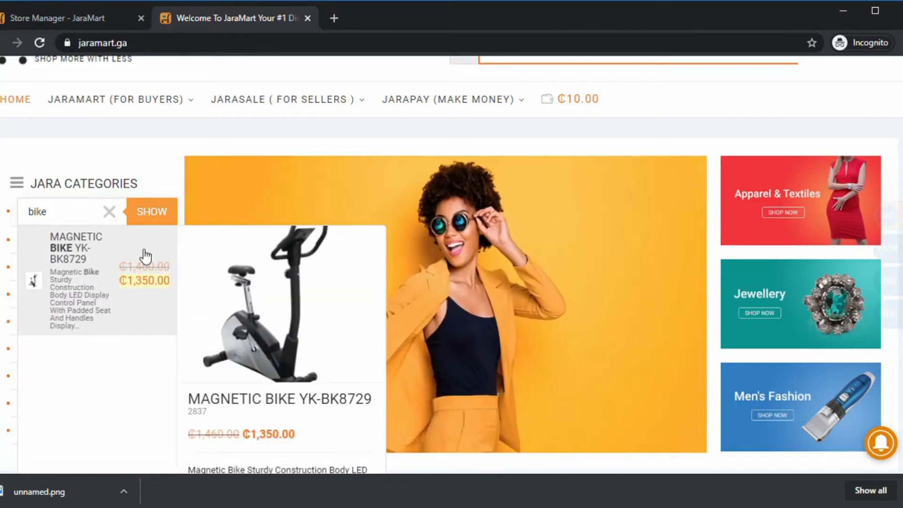
scroll(157, 299, "down", 3)
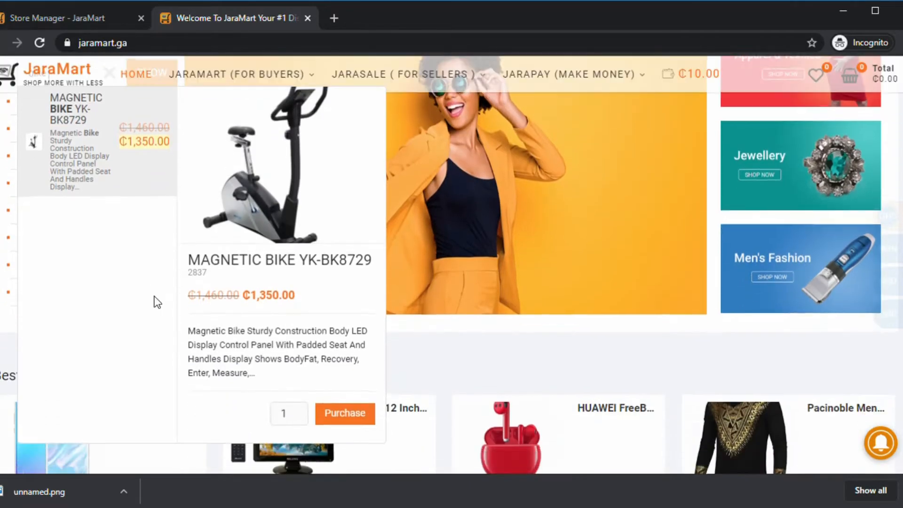
scroll(254, 338, "up", 4)
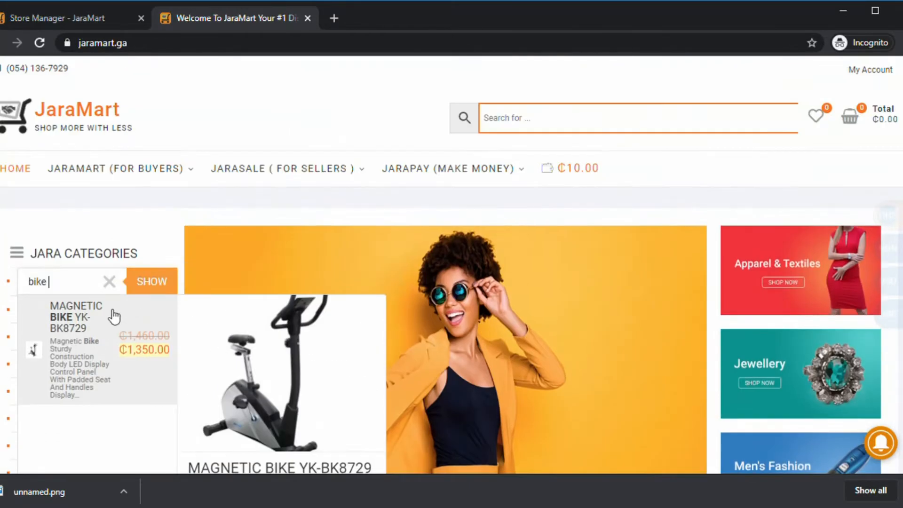
scroll(123, 319, "down", 6)
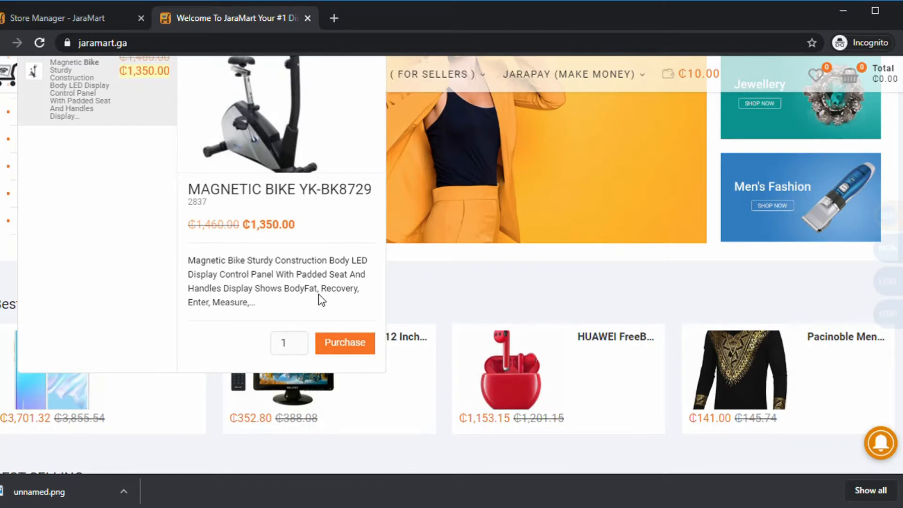
scroll(262, 273, "up", 2)
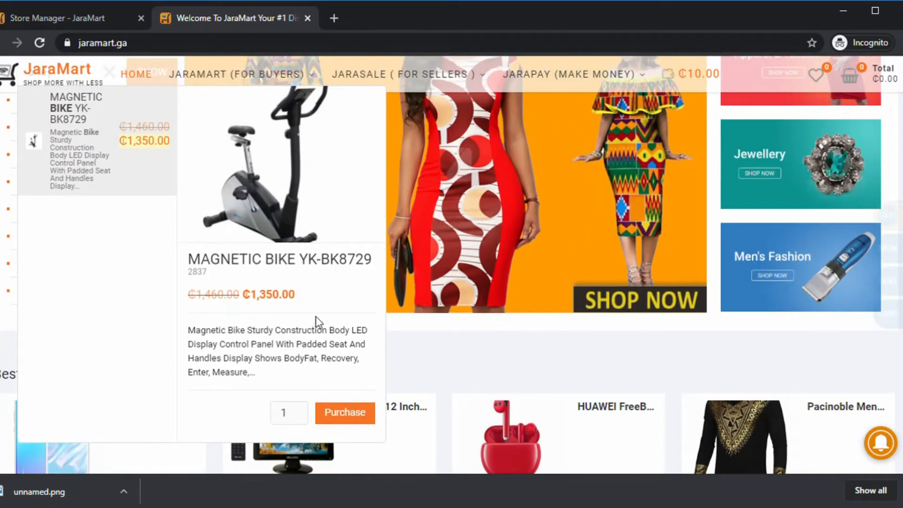
- Open the full product page of the Magnetic Bike YK-BK8729 from the search preview
left_click(337, 418)
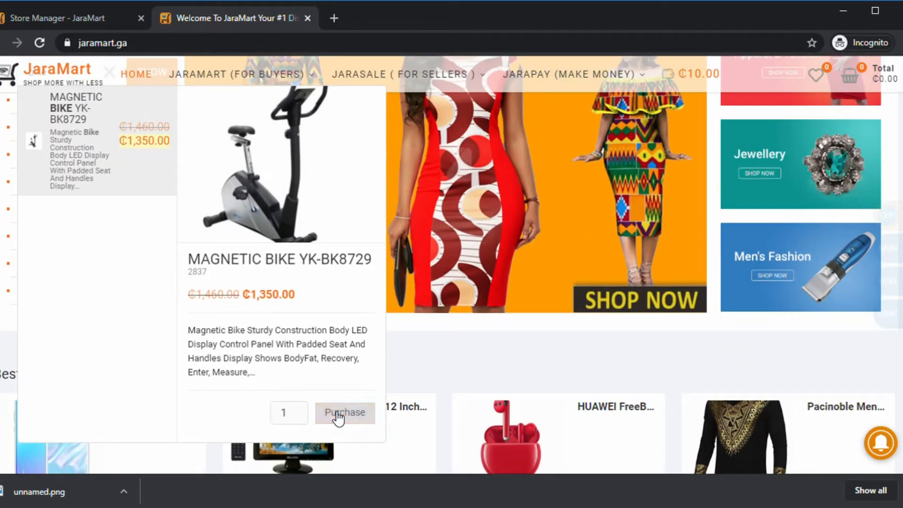
left_click(266, 265)
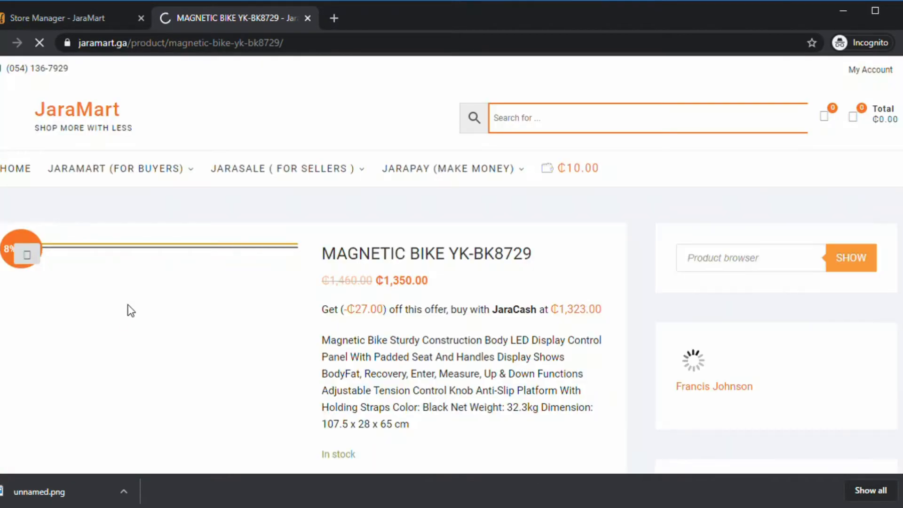
scroll(496, 331, "down", 5)
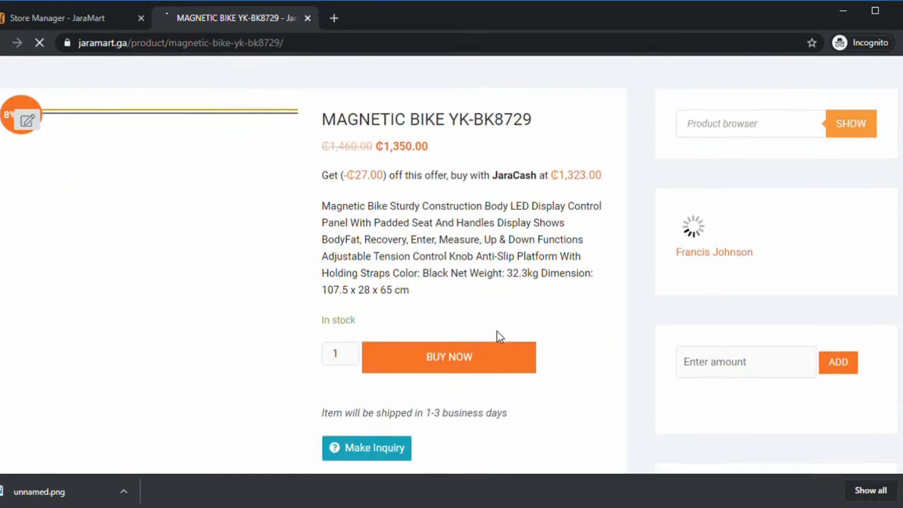
scroll(570, 294, "up", 4)
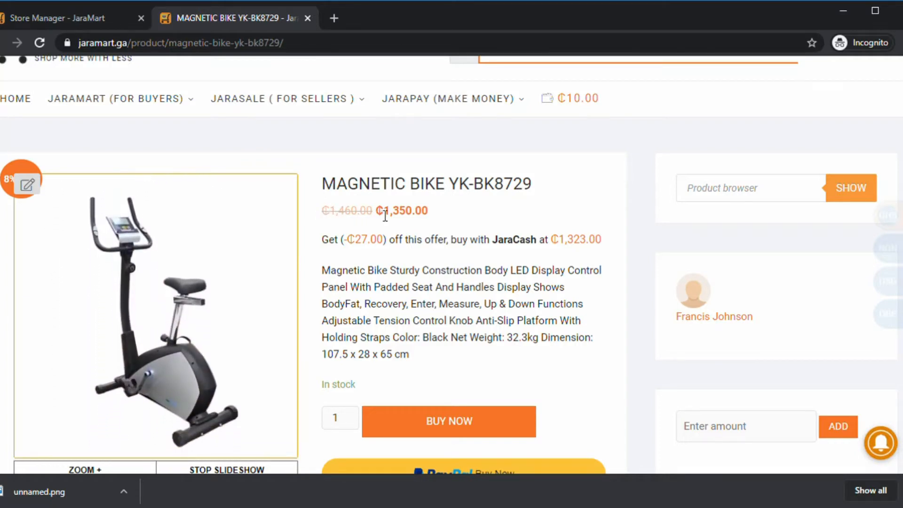
- Highlight the bike's sale price and its JaraCash price on the product page, then clear the selection
left_click_drag(375, 215, 437, 214)
left_click(367, 237)
left_click_drag(558, 244, 605, 240)
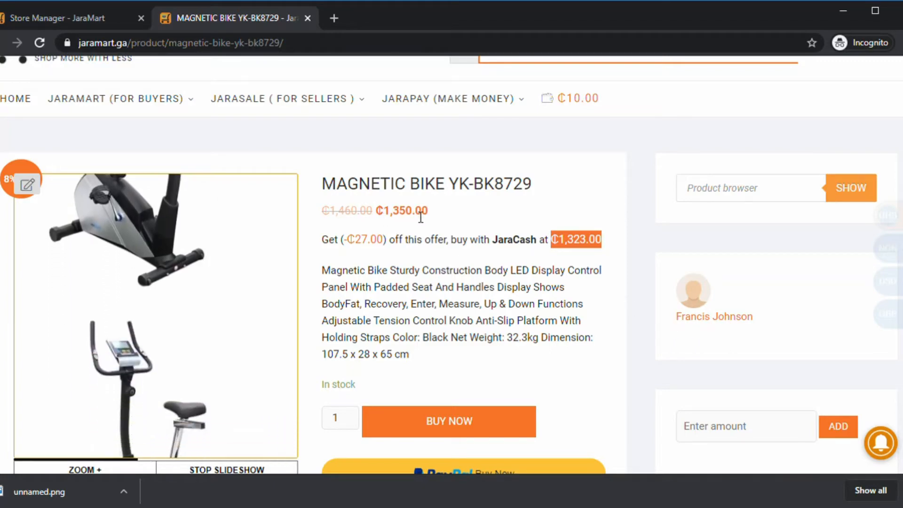
left_click(486, 276)
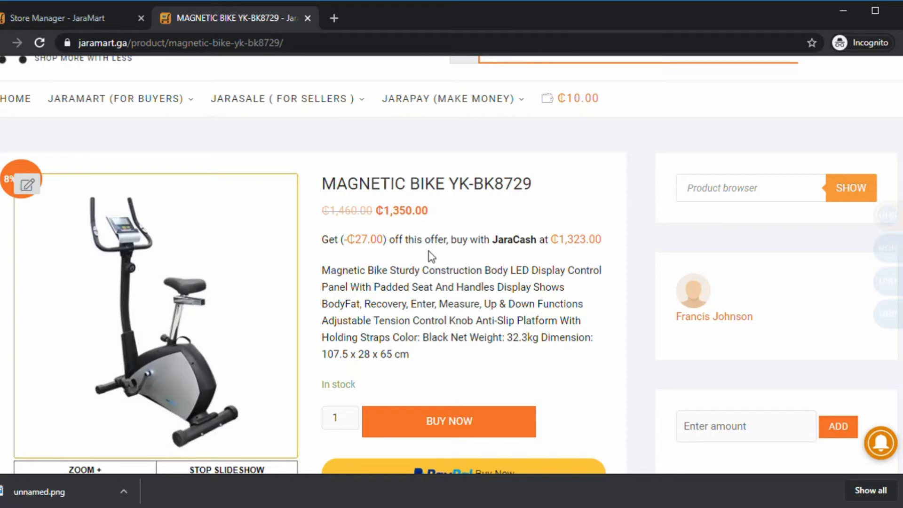
- Review the bike's purchase options, seller, categories, tags and description on the product page
scroll(432, 256, "down", 2)
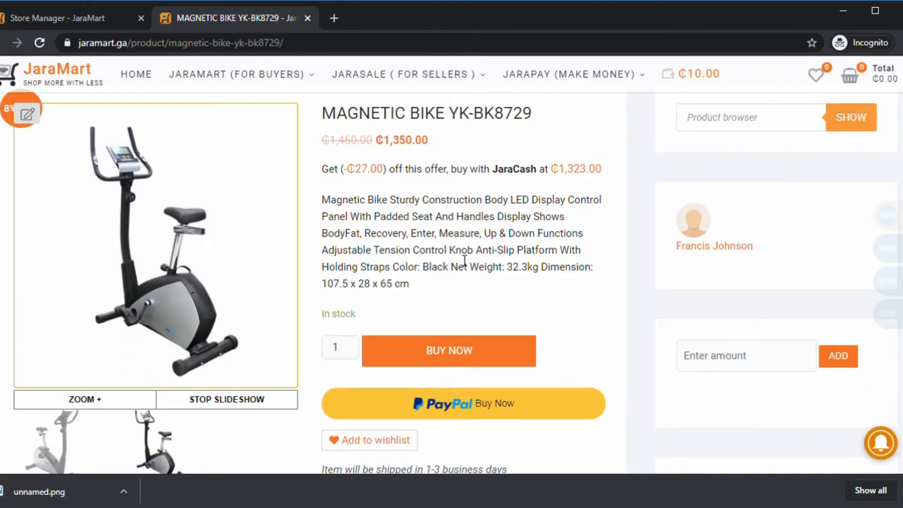
scroll(465, 261, "down", 2)
scroll(465, 261, "up", 2)
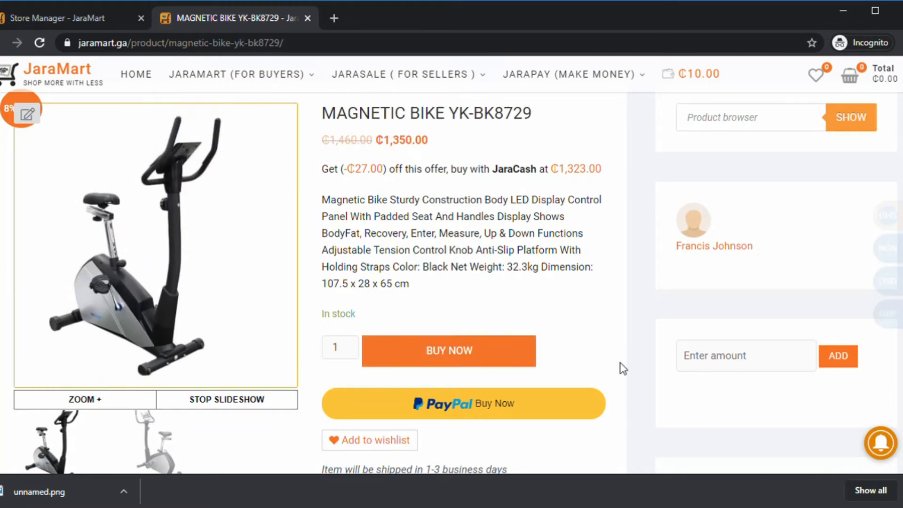
scroll(622, 368, "down", 2)
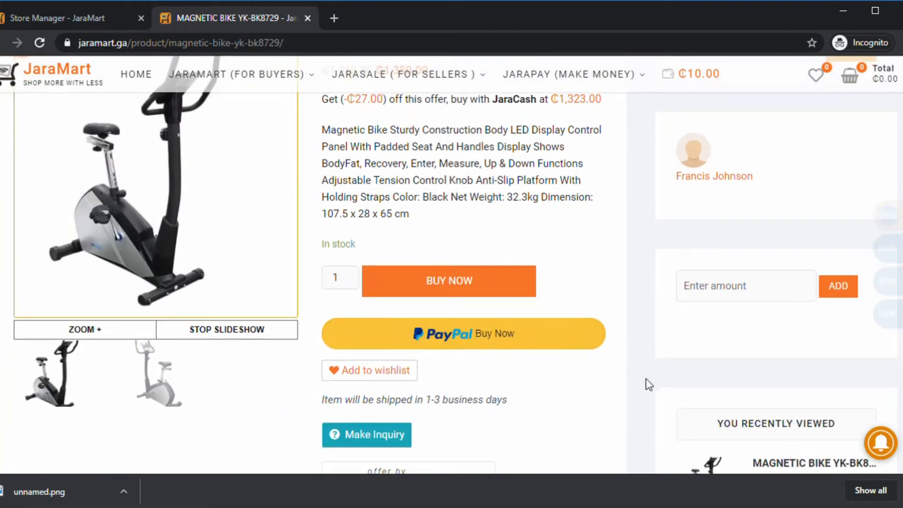
scroll(553, 368, "down", 7)
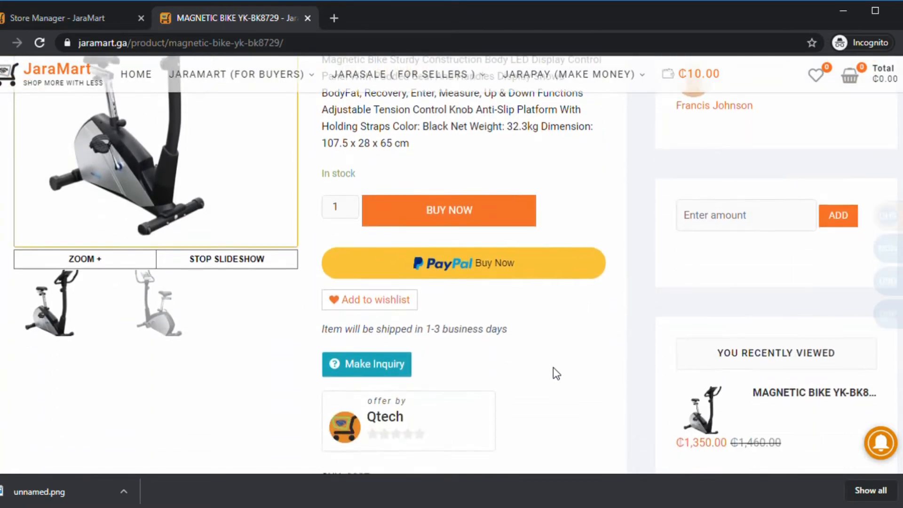
scroll(553, 367, "down", 1)
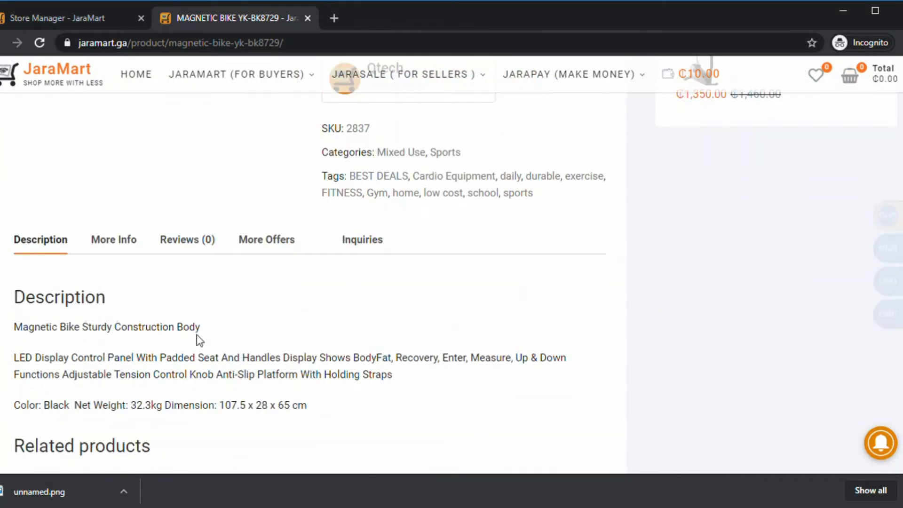
- Show the bike's More Info details and look over its weight, dimensions and the related products
scroll(196, 339, "up", 2)
left_click(112, 310)
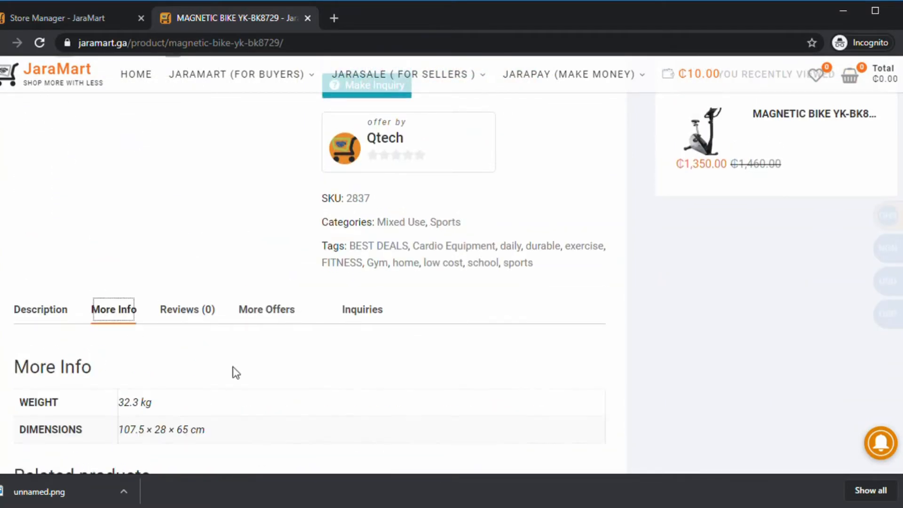
scroll(165, 316, "down", 3)
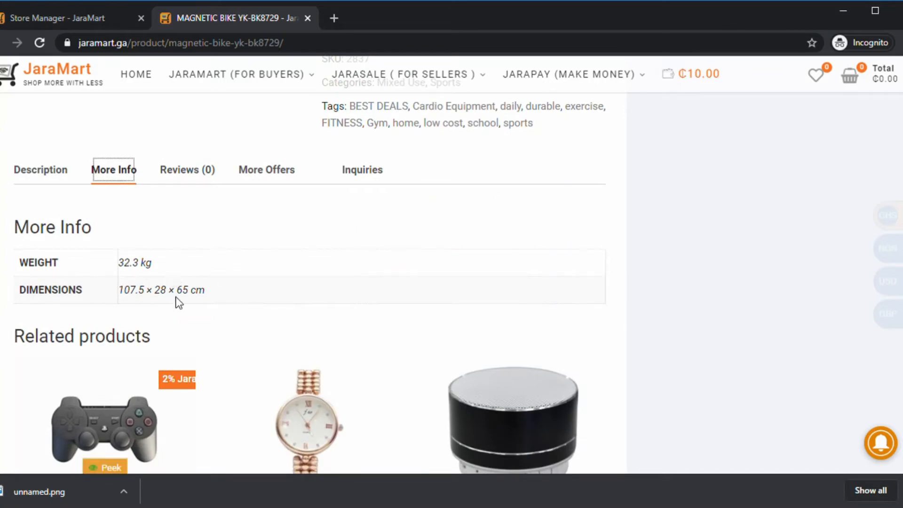
scroll(142, 275, "down", 3)
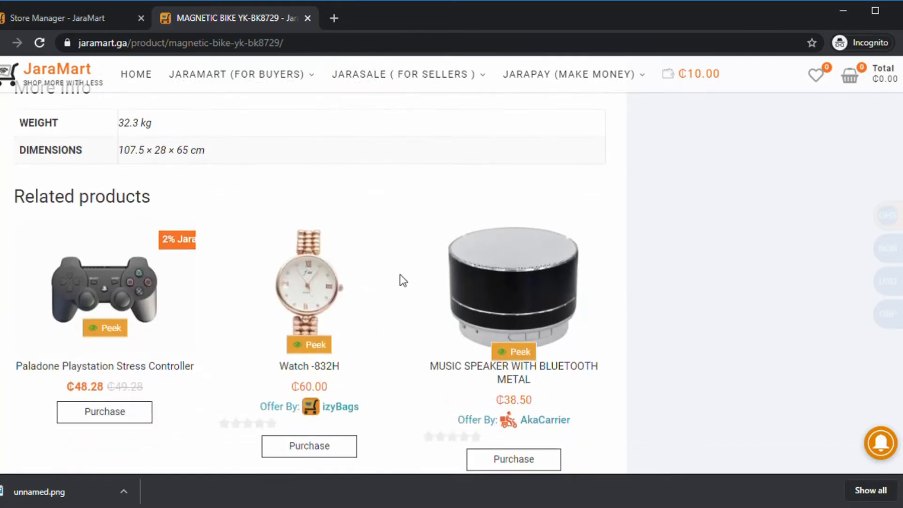
scroll(399, 277, "up", 4)
scroll(384, 294, "up", 10)
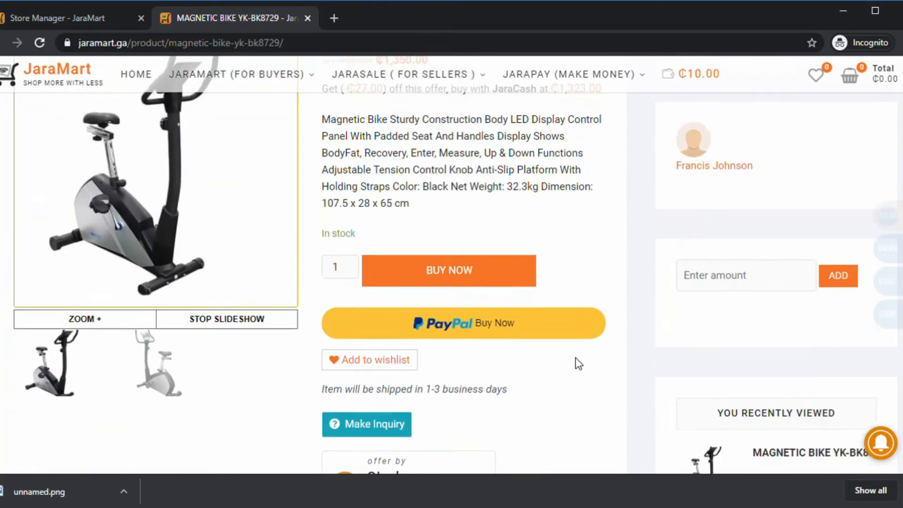
scroll(575, 357, "up", 3)
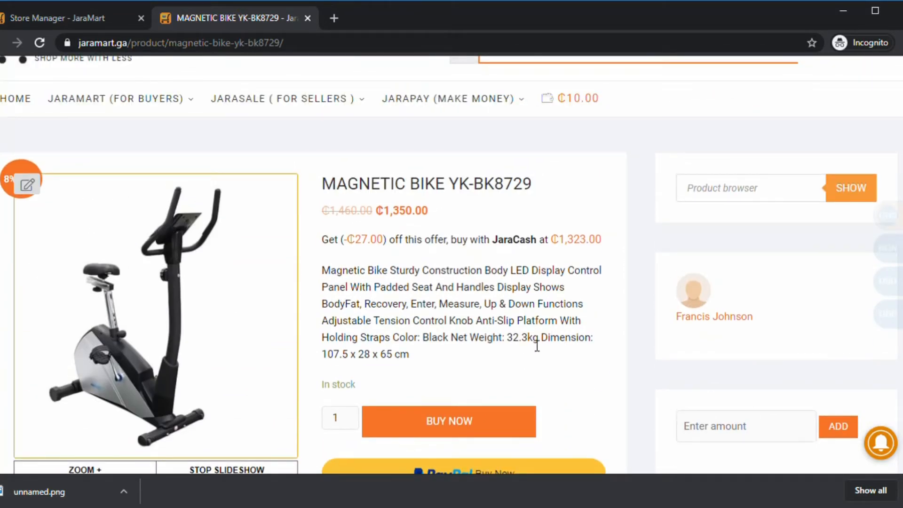
- Check which store offers the bike in the seller section of the product page
scroll(536, 346, "down", 6)
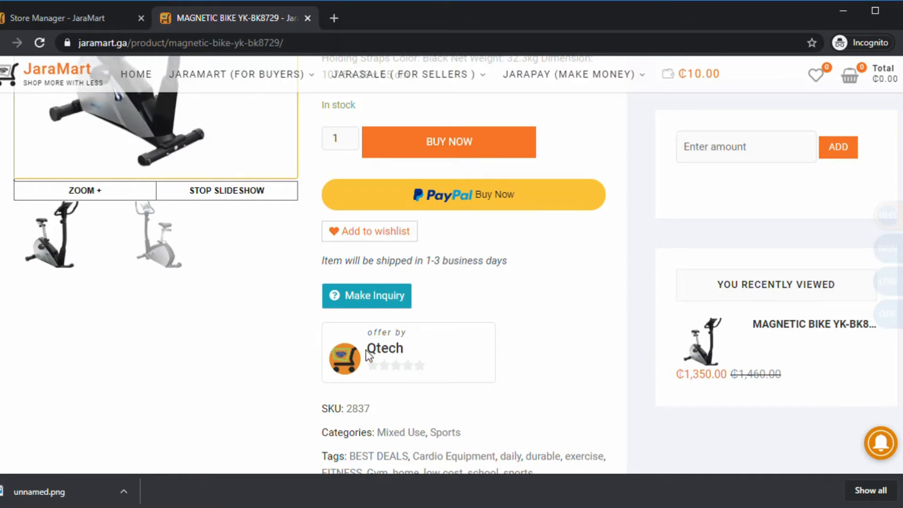
scroll(515, 391, "up", 2)
scroll(512, 385, "up", 5)
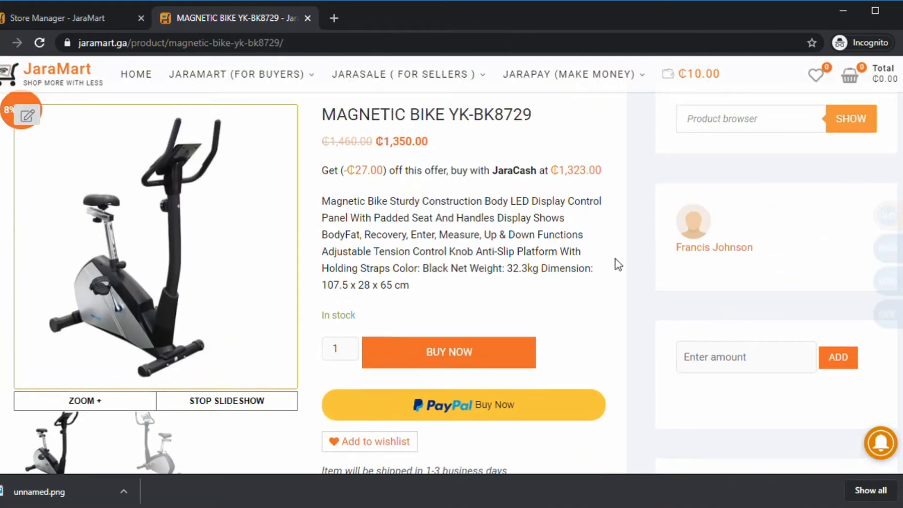
scroll(617, 261, "up", 3)
- Return to the Store Manager, opening the Qtech store page in a new tab and loading the store settings
left_click(63, 15)
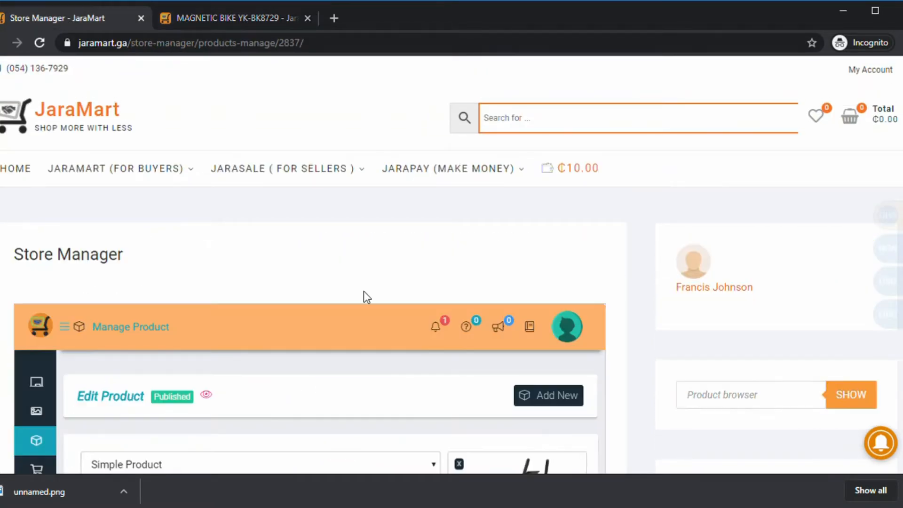
scroll(516, 321, "down", 4)
scroll(621, 314, "down", 3)
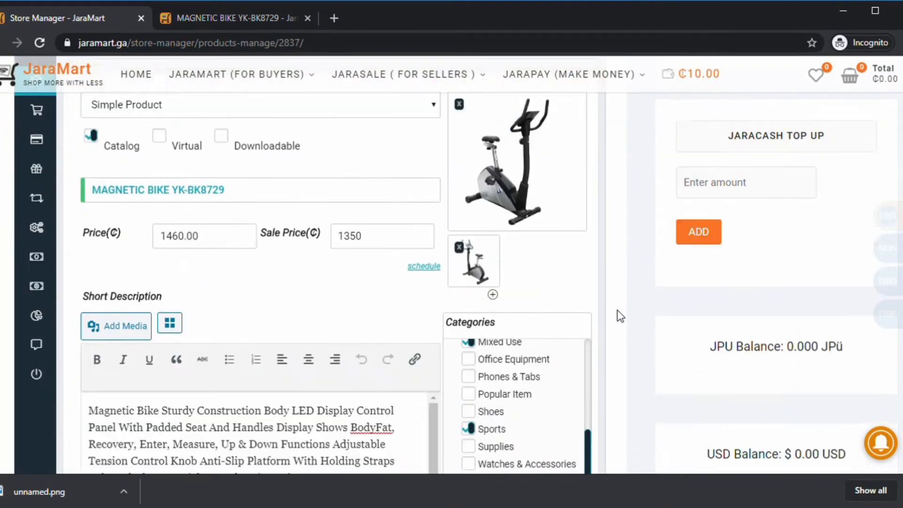
scroll(617, 314, "up", 3)
scroll(620, 314, "down", 1)
scroll(620, 314, "down", 1)
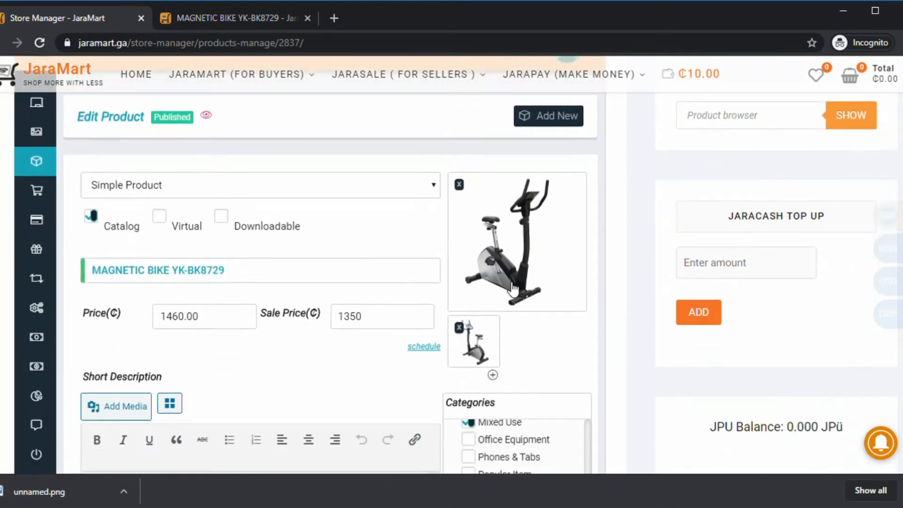
left_click(38, 309)
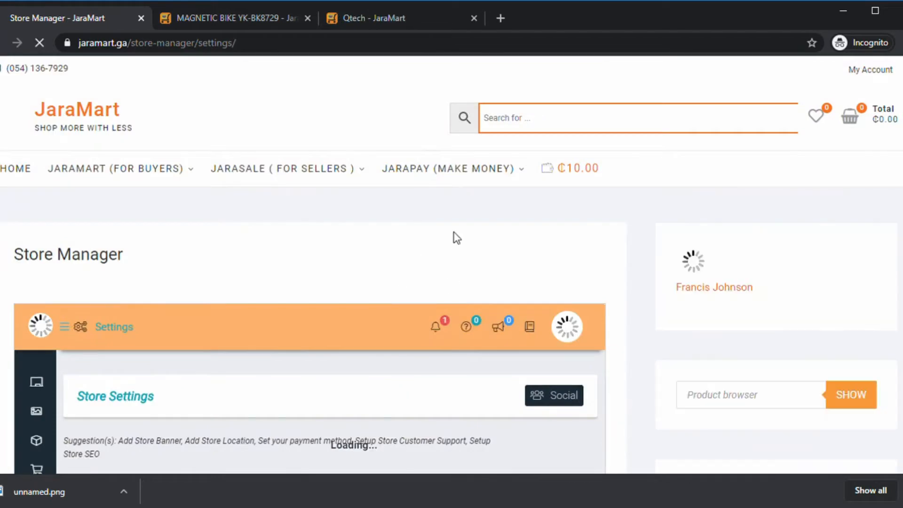
scroll(386, 310, "down", 8)
scroll(409, 242, "up", 5)
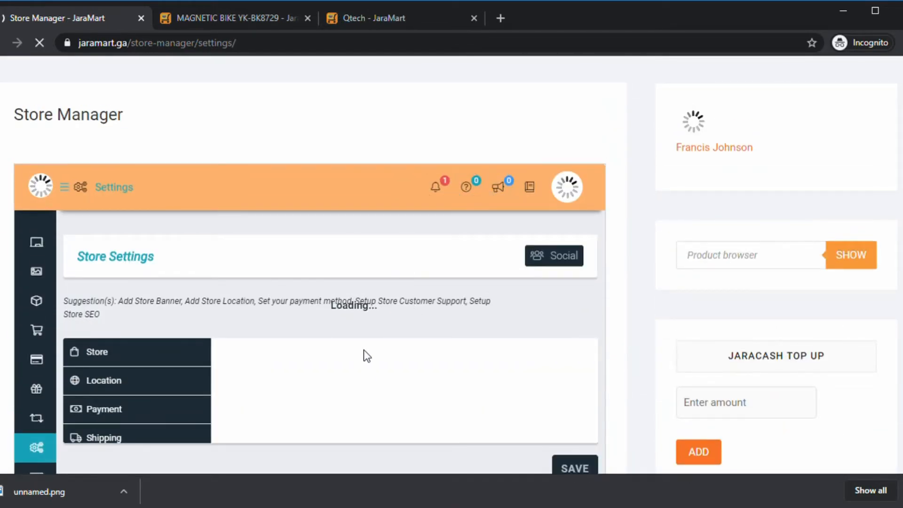
scroll(363, 350, "down", 1)
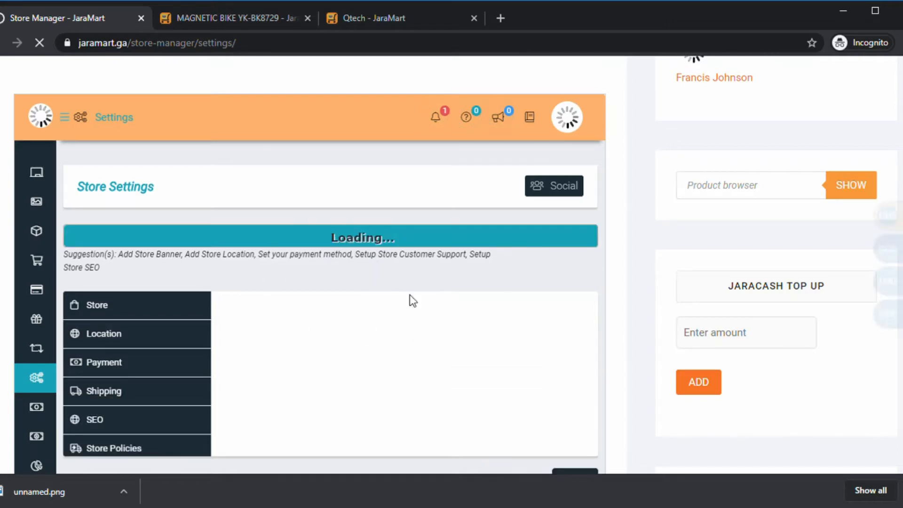
- Look over the store's general settings and brand setup, including the name, slug, contact fields and logo
scroll(322, 341, "down", 3)
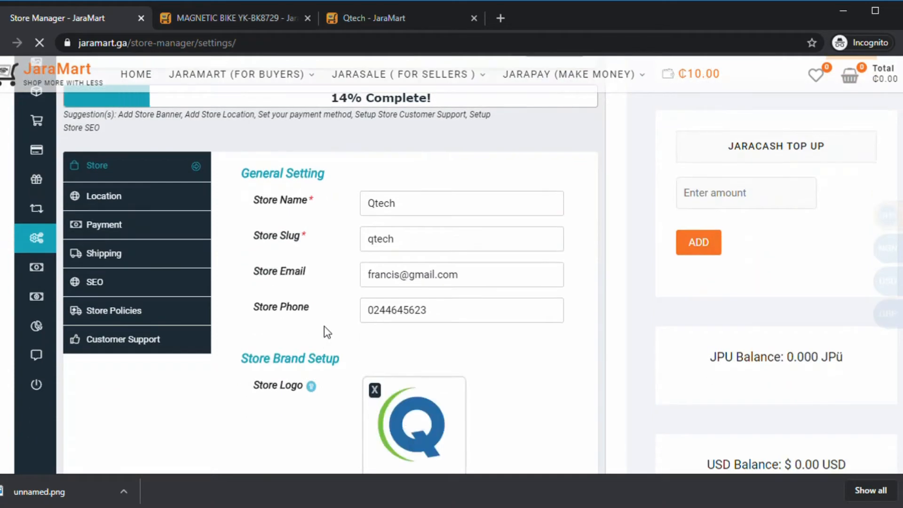
scroll(602, 329, "up", 2)
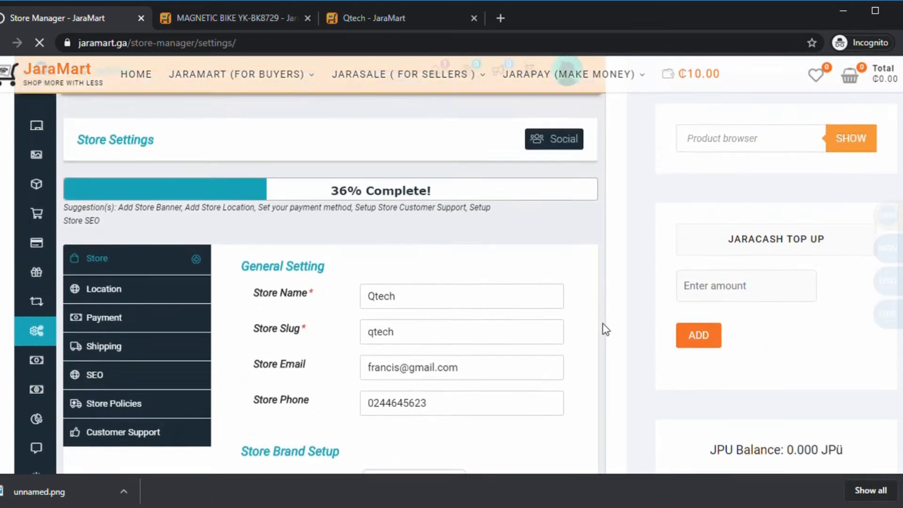
scroll(602, 329, "down", 2)
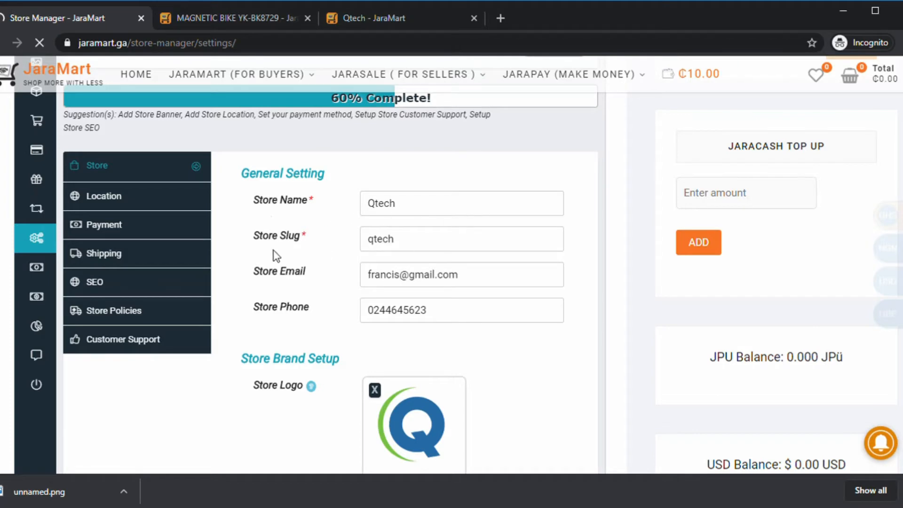
scroll(258, 248, "down", 1)
scroll(405, 358, "down", 2)
scroll(459, 357, "down", 5)
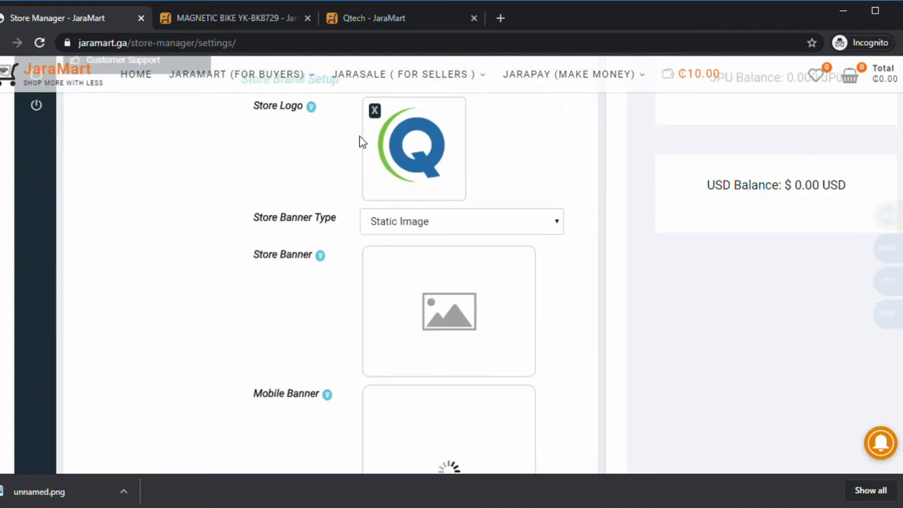
- Remove the current store logo and choose the blue and green Q image from the media library as the logo
scroll(362, 141, "up", 1)
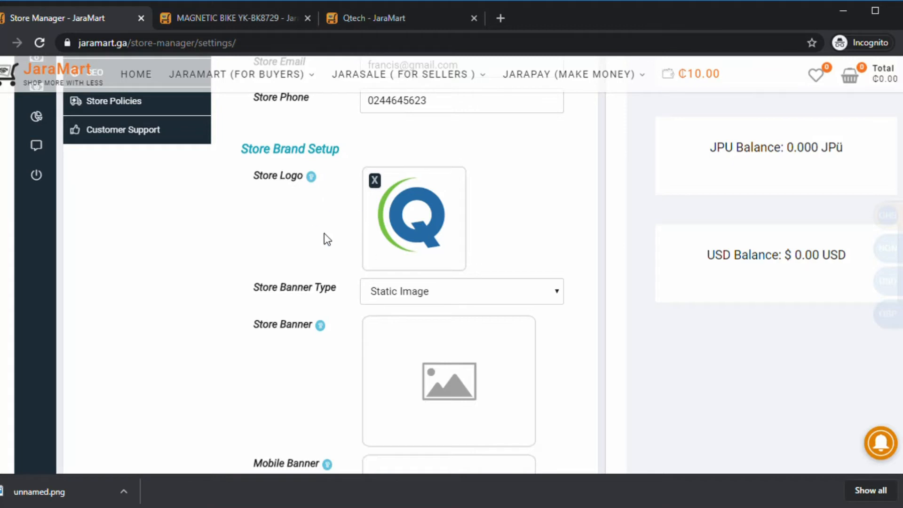
left_click(374, 180)
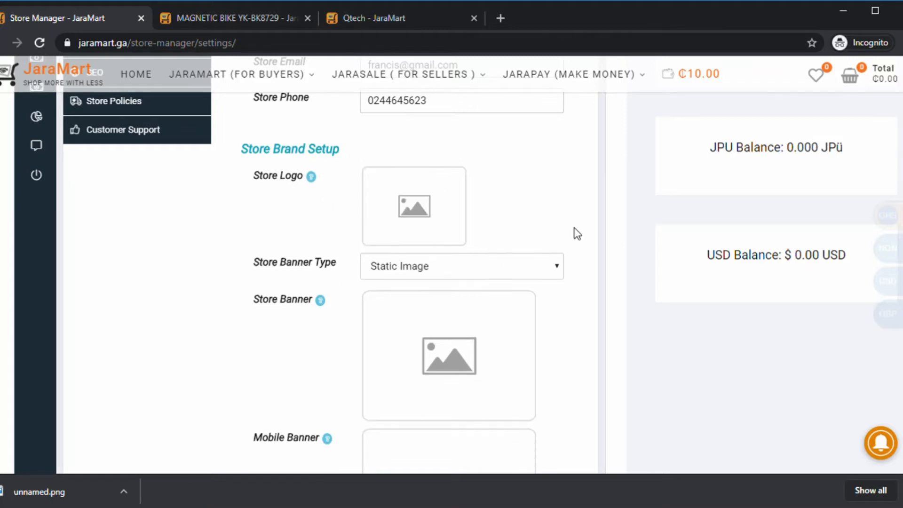
left_click(411, 221)
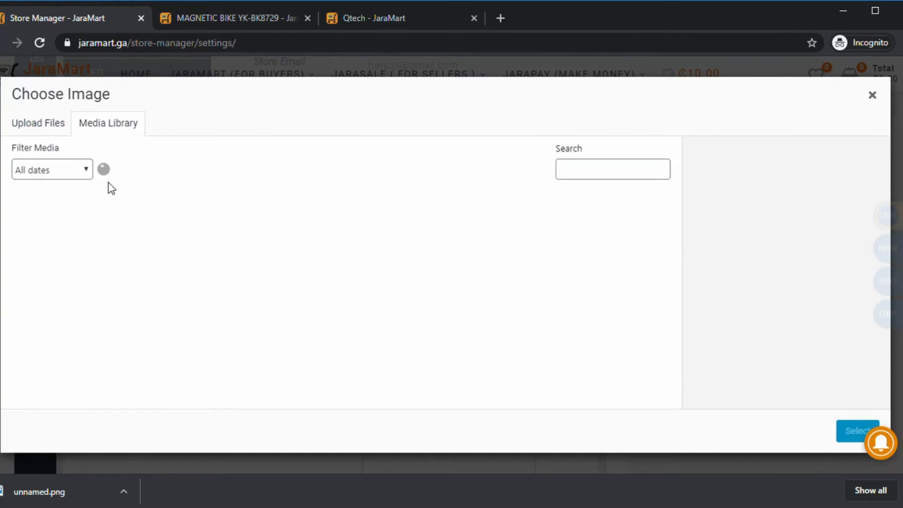
left_click(65, 225)
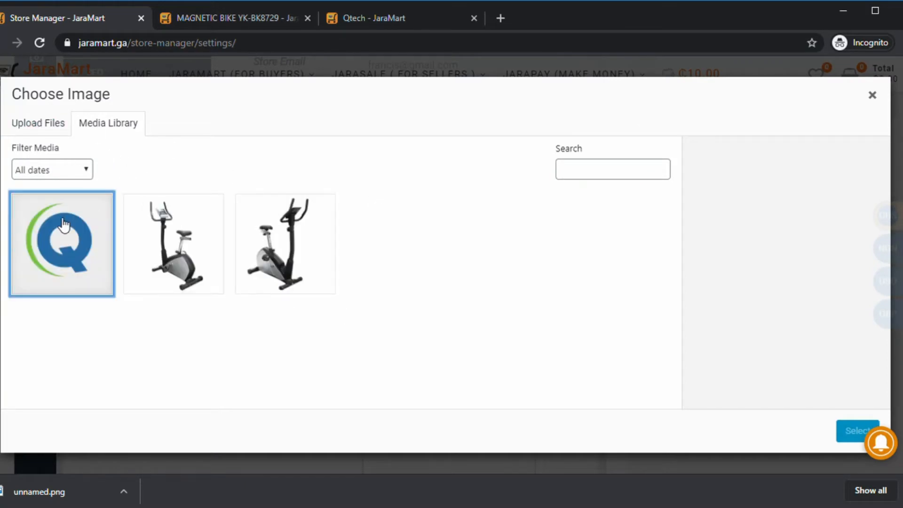
left_click(848, 422)
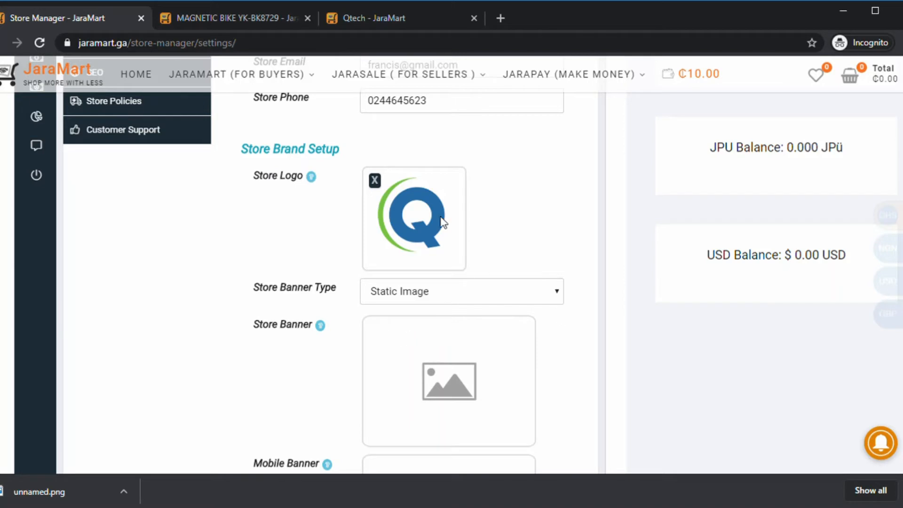
- Review the store banner, mobile banner and store list banner options in the brand setup
scroll(557, 244, "down", 5)
scroll(560, 245, "up", 4)
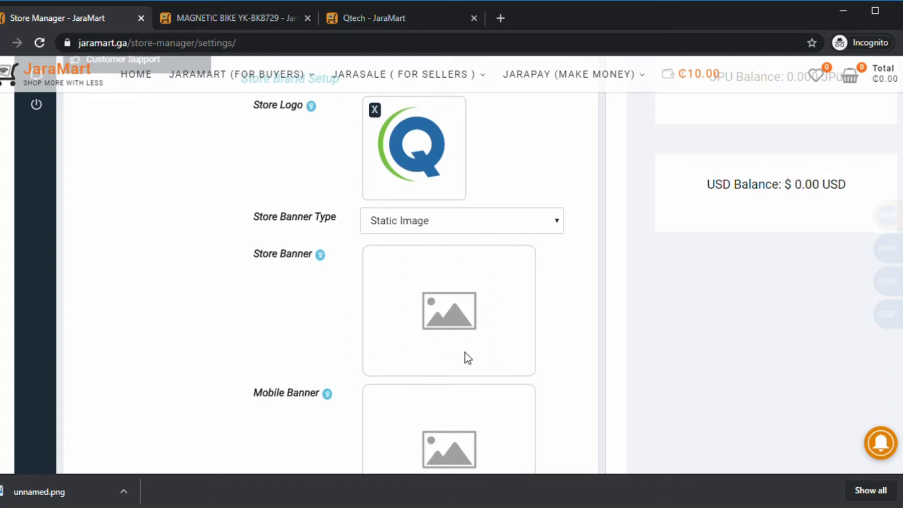
scroll(467, 357, "down", 1)
scroll(470, 277, "down", 3)
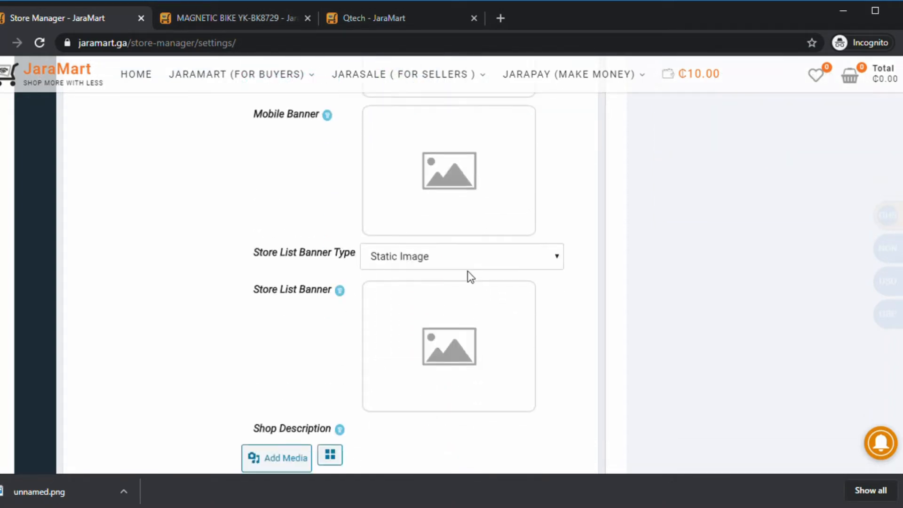
scroll(433, 263, "up", 4)
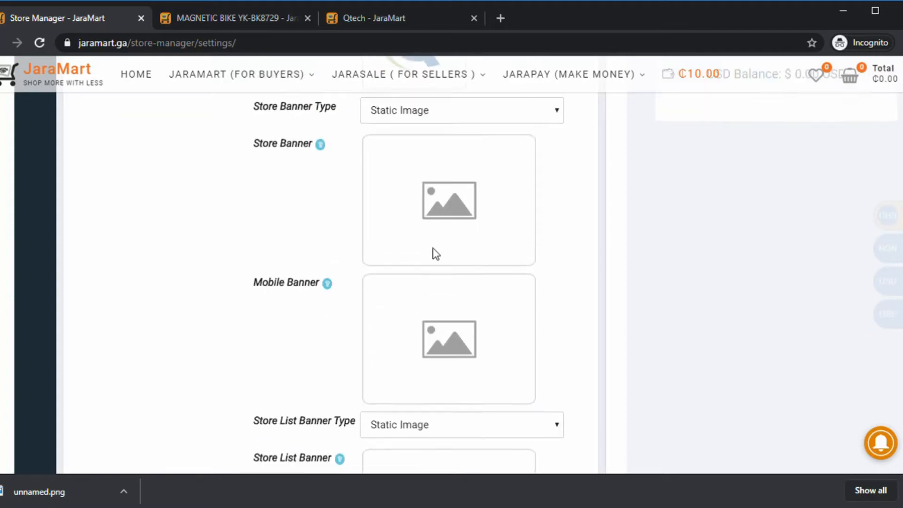
- Review the shop description and the store visibility options, such as name position, products per page and the hide settings
scroll(437, 303, "down", 7)
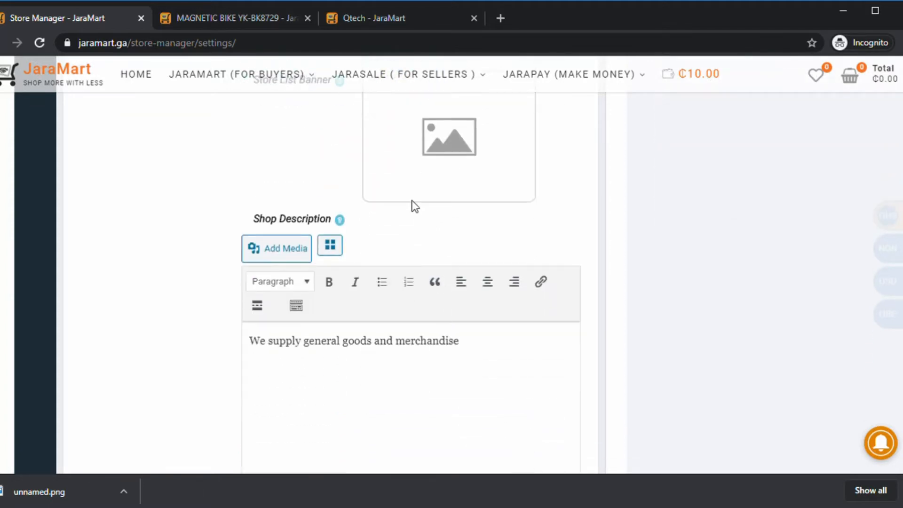
scroll(453, 178, "down", 1)
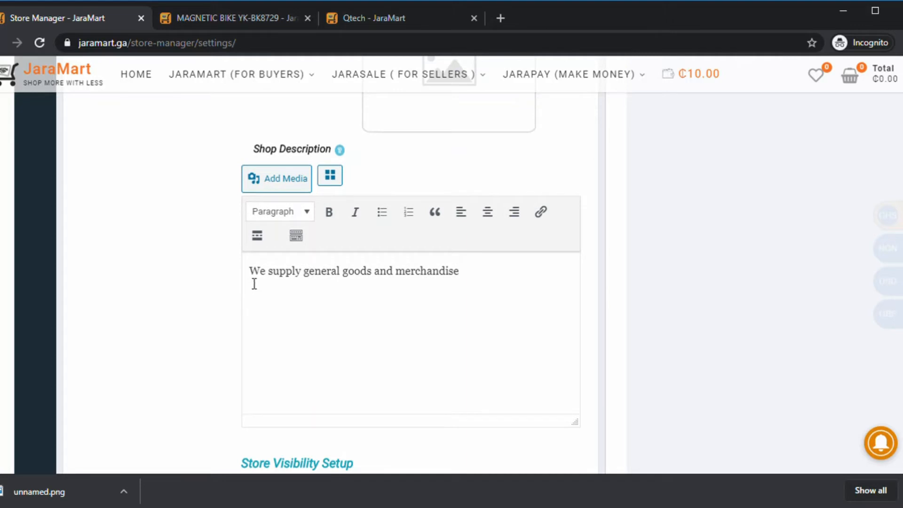
scroll(317, 371, "down", 1)
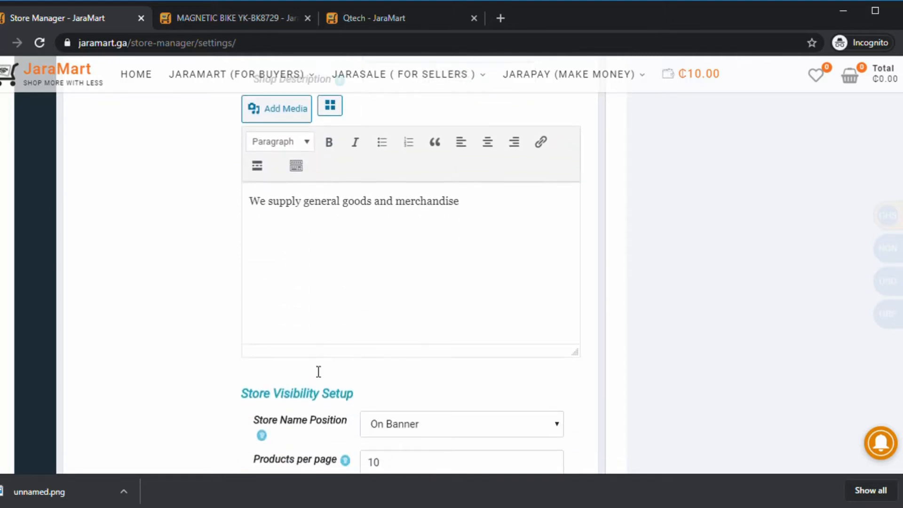
scroll(318, 372, "down", 2)
scroll(475, 444, "down", 2)
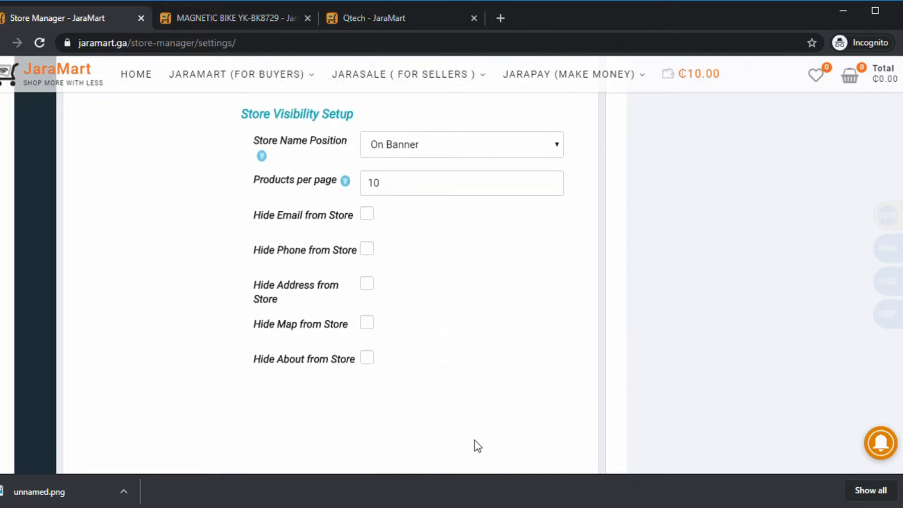
scroll(474, 442, "up", 4)
scroll(491, 403, "down", 3)
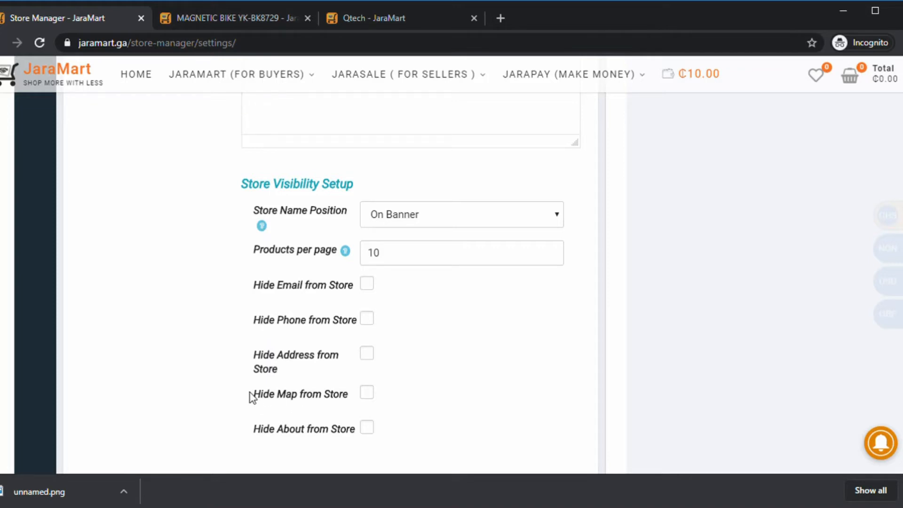
- Open the store's location settings and review the store address fields and the store location map
scroll(448, 413, "up", 10)
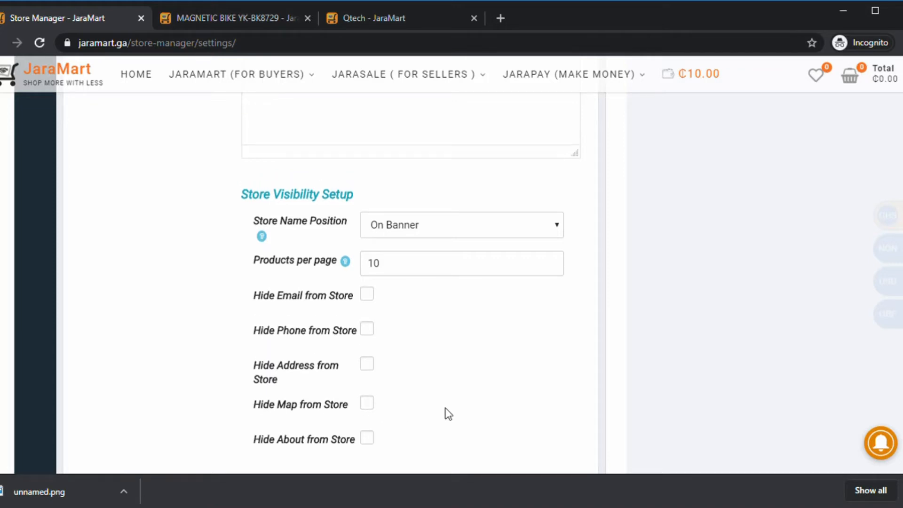
scroll(630, 330, "up", 10)
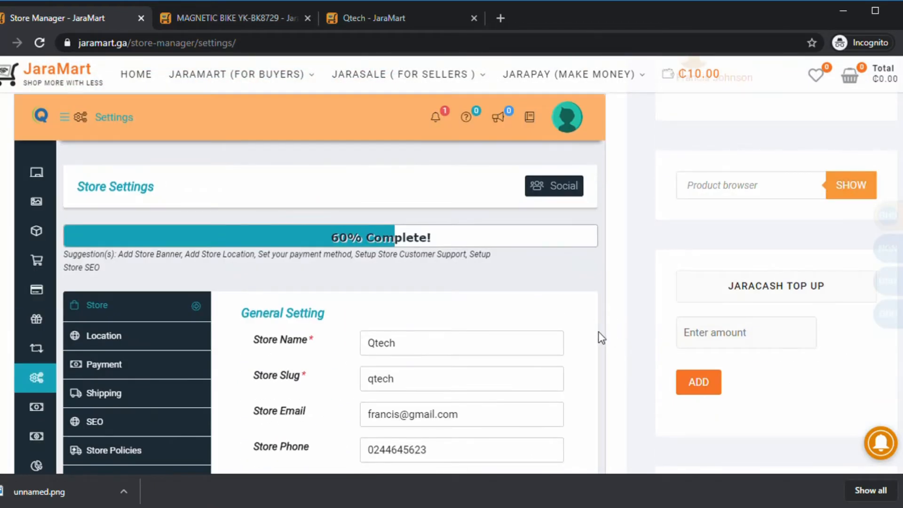
scroll(598, 332, "down", 2)
left_click(119, 267)
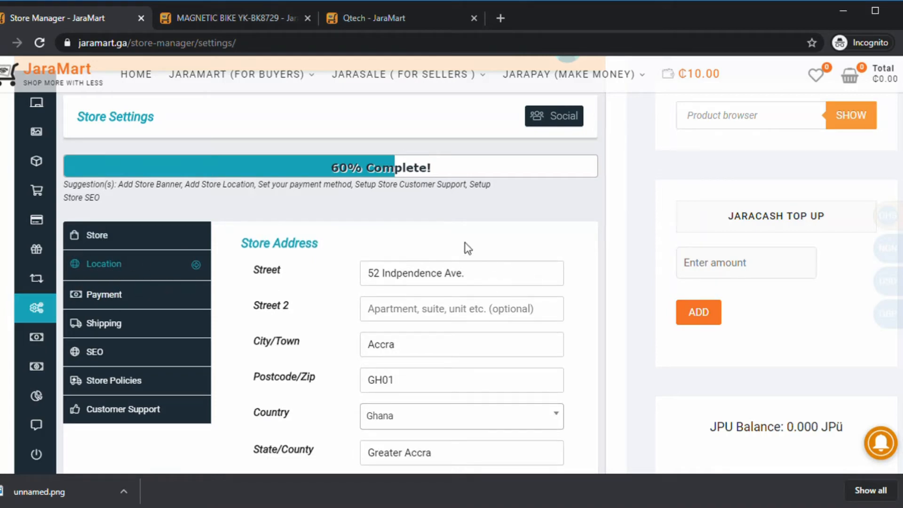
scroll(470, 249, "down", 2)
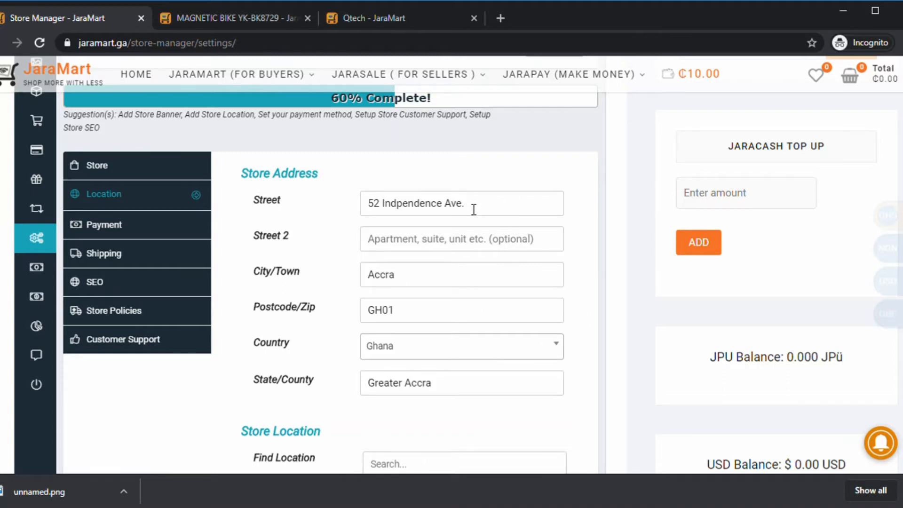
left_click_drag(474, 209, 368, 207)
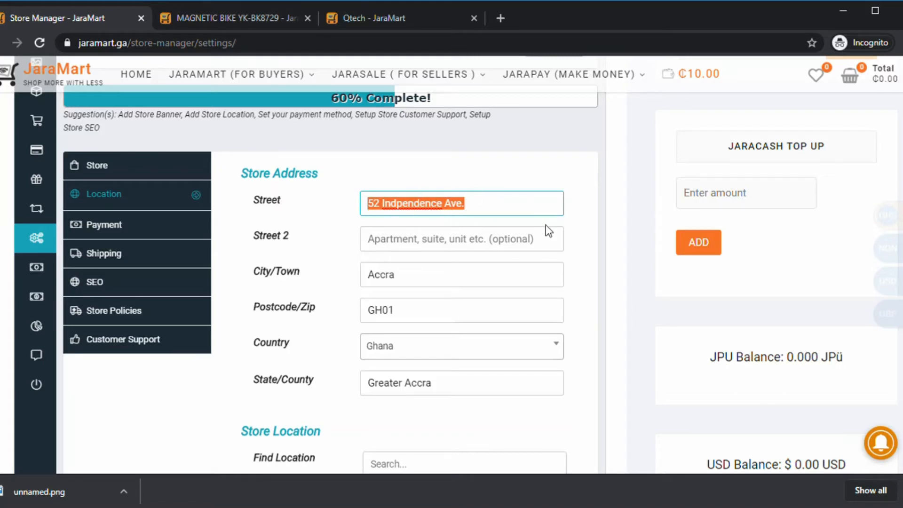
scroll(582, 249, "down", 5)
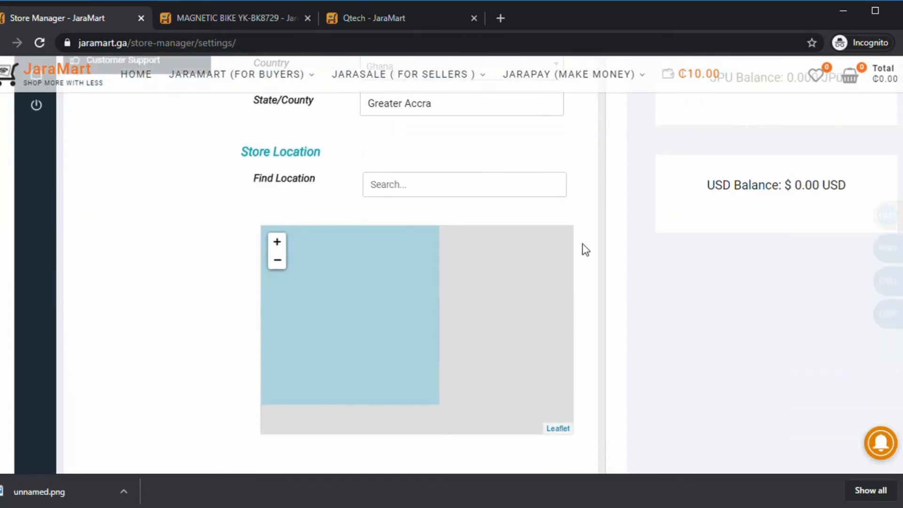
scroll(578, 253, "up", 5)
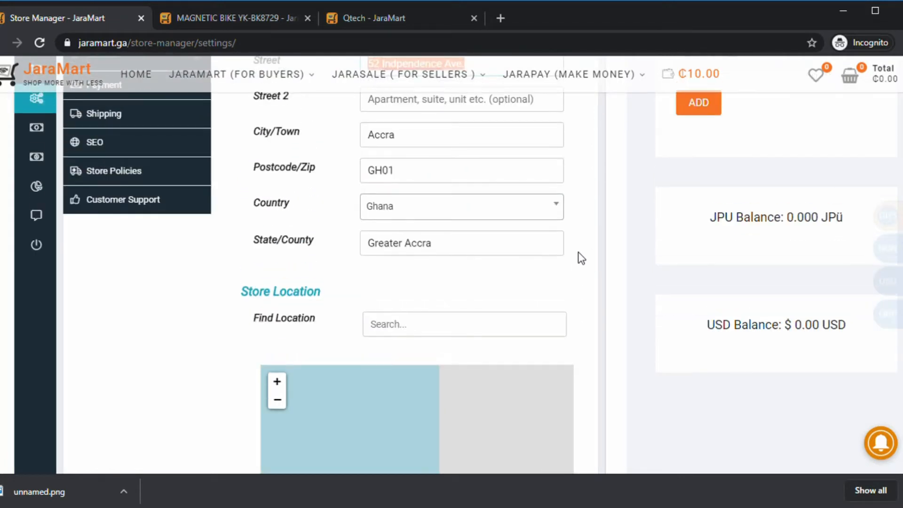
scroll(577, 254, "down", 1)
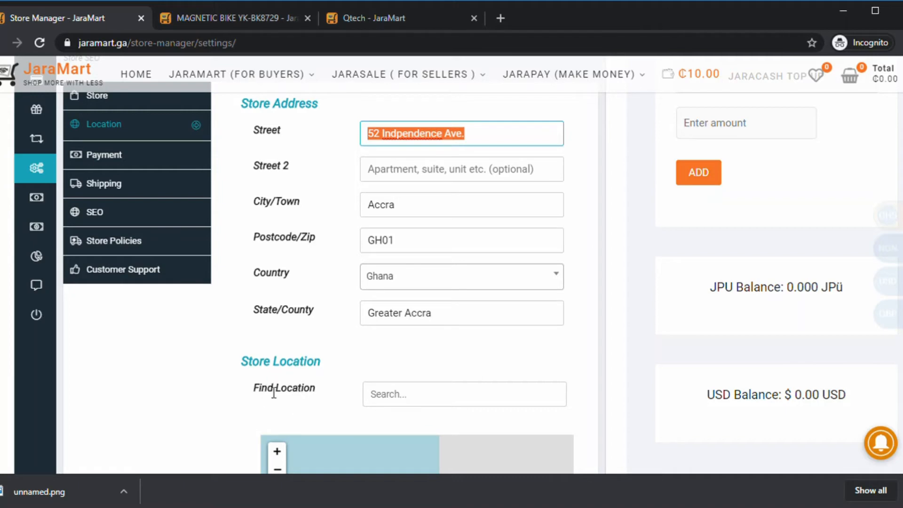
- Search for "central university" as the store location and choose the Central University result in Dawhenya
left_click(388, 400)
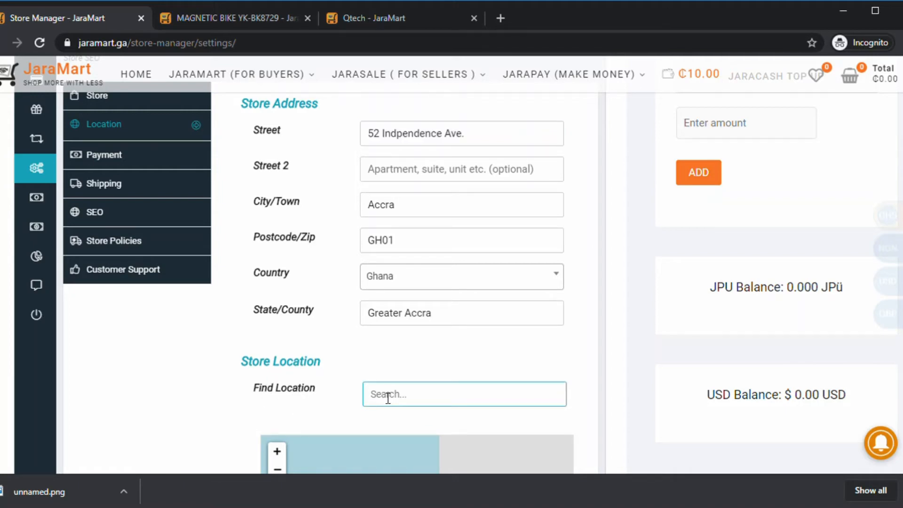
scroll(301, 390, "down", 3)
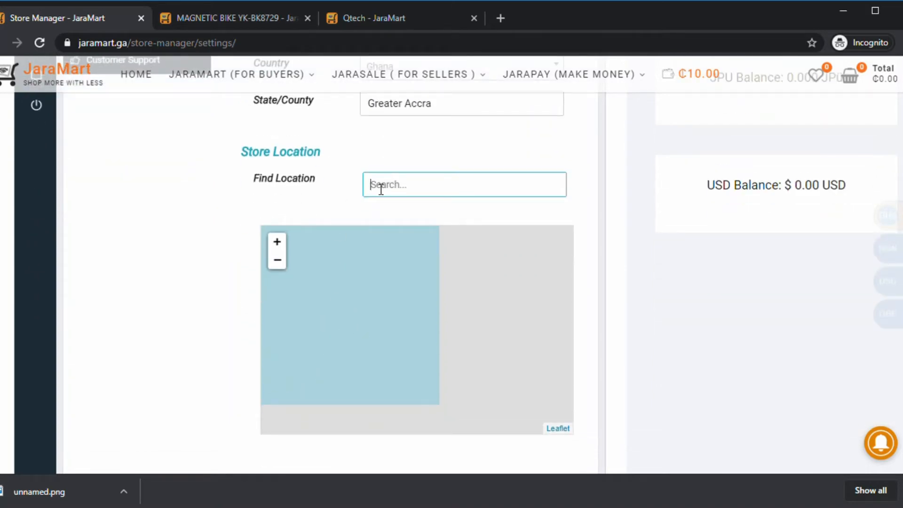
type("central unive")
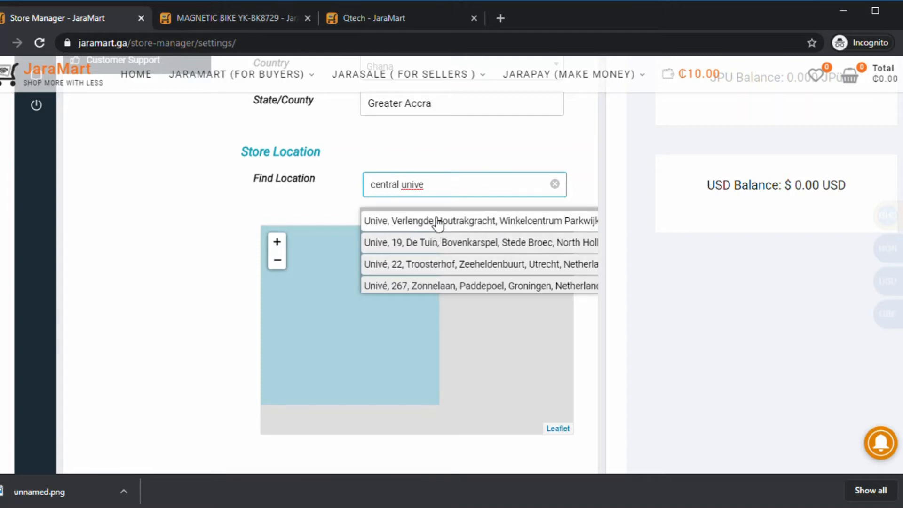
key("BackSpace")
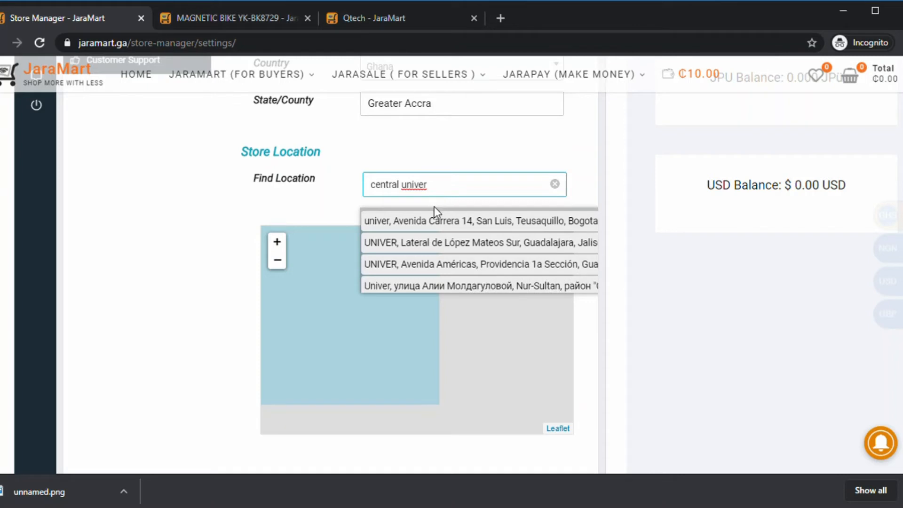
type("si")
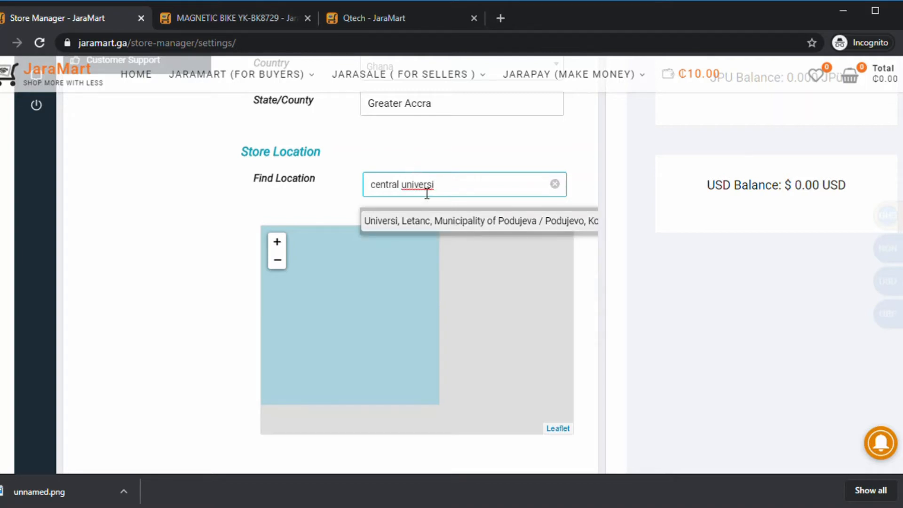
type("ty")
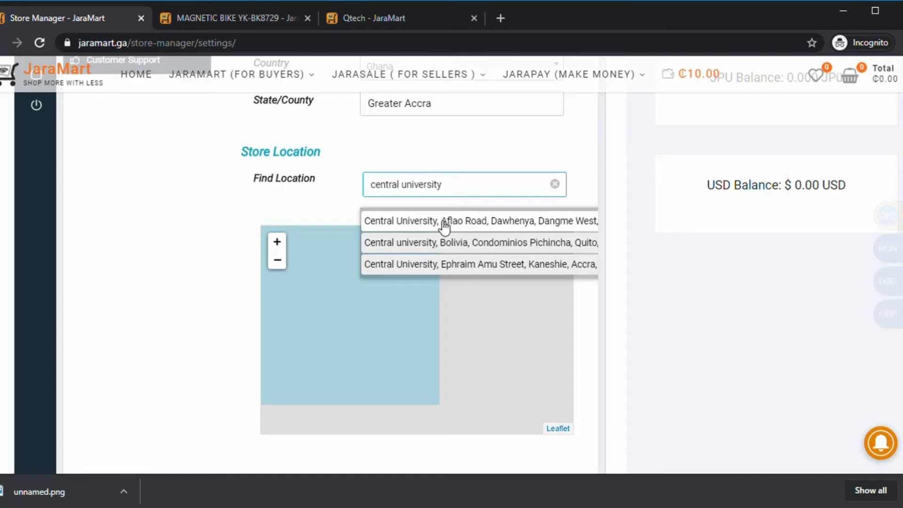
left_click(444, 225)
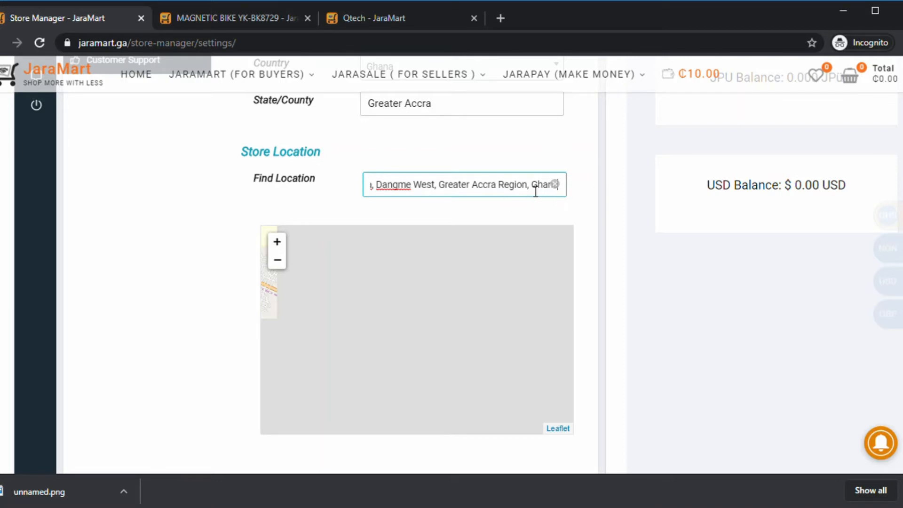
- Check the full text of the chosen store location and return to the store address section
left_click_drag(535, 190, 382, 192)
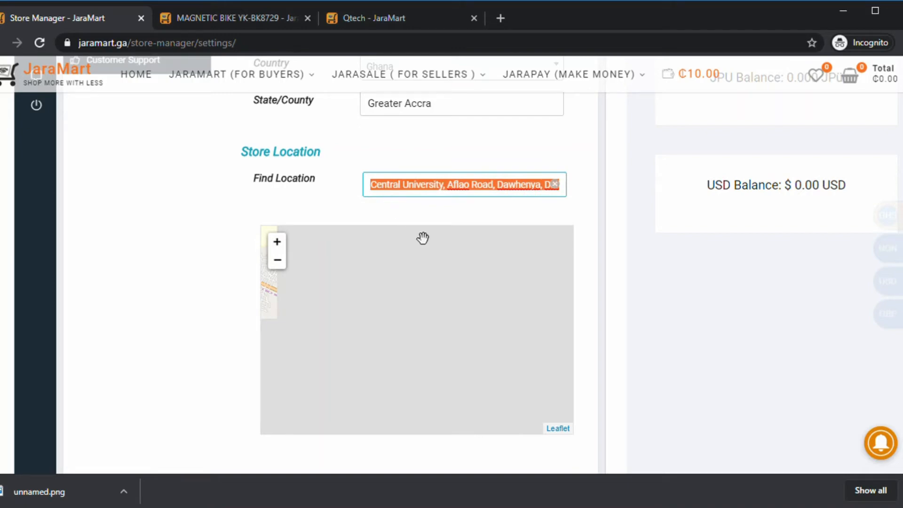
scroll(594, 193, "up", 3)
scroll(588, 193, "up", 5)
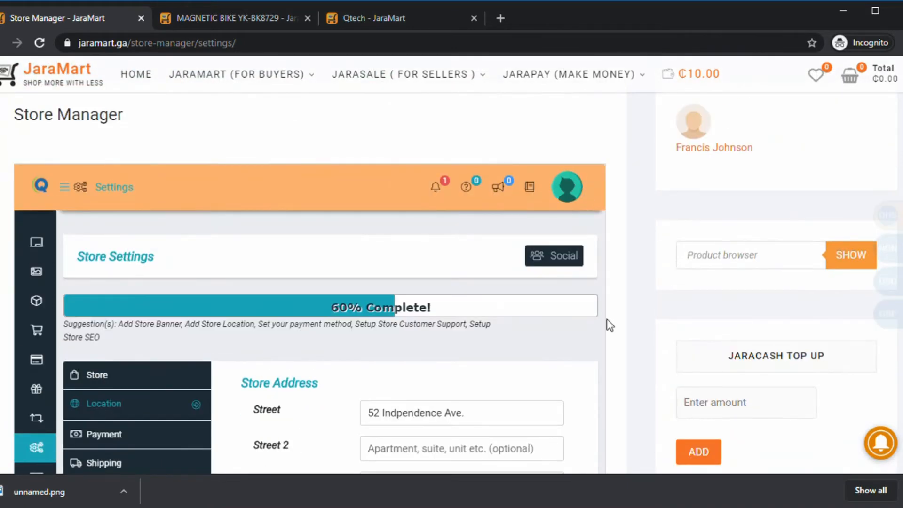
scroll(605, 324, "down", 3)
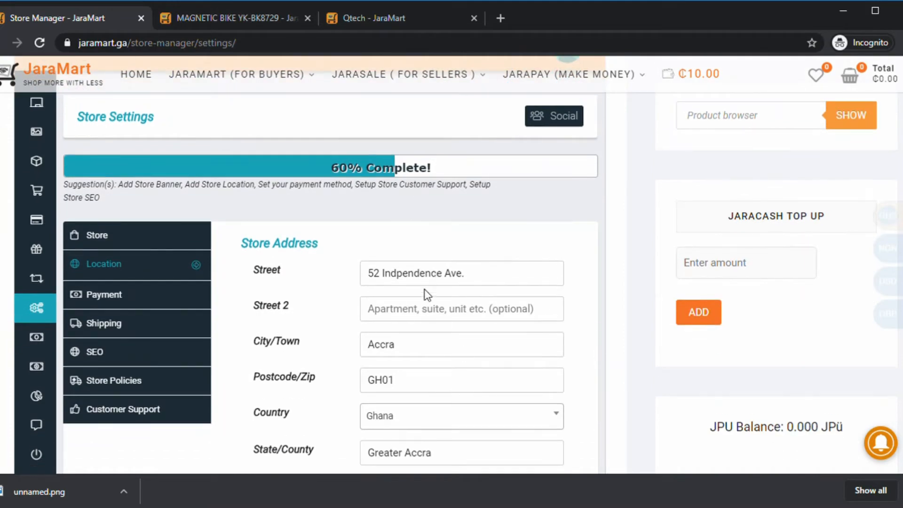
- Replace the store's street address with the copied store location, leaving out the trailing "Greater Accra Region"
left_click_drag(475, 278, 349, 267)
key("BackSpace")
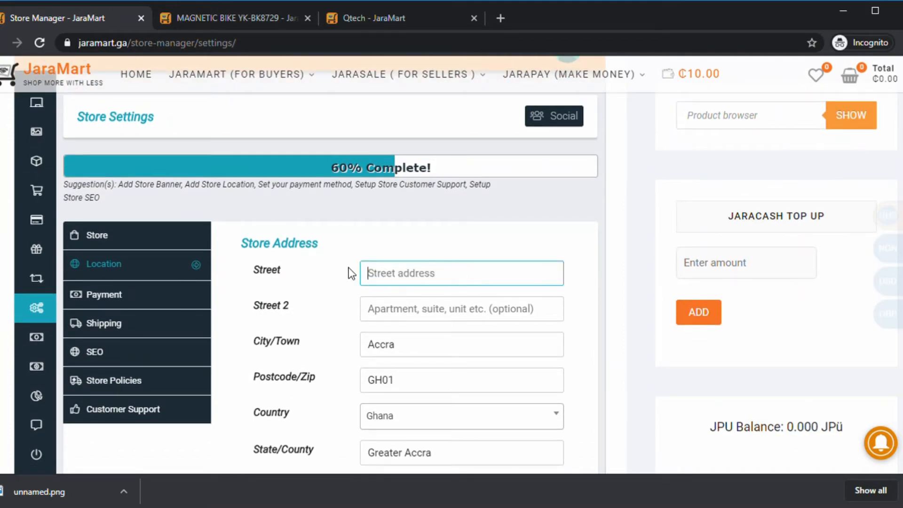
key("ctrl+v")
type(",")
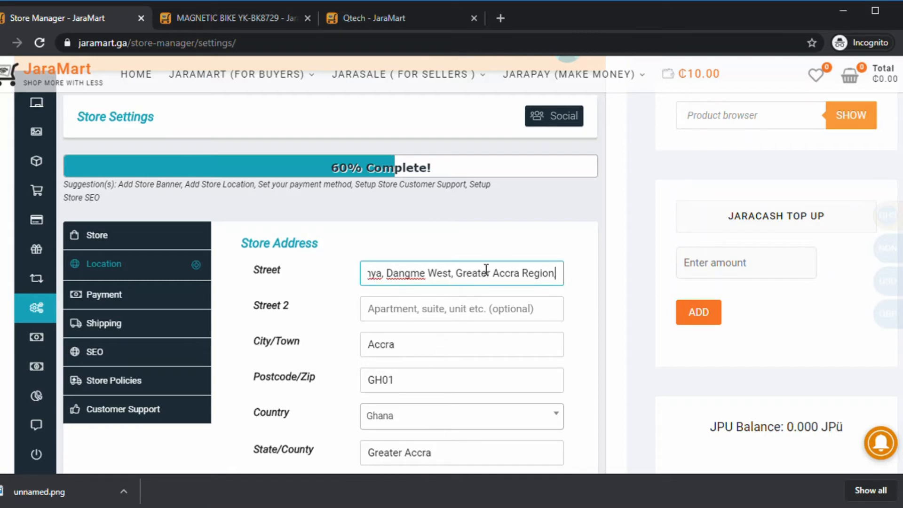
left_click_drag(455, 277, 557, 273)
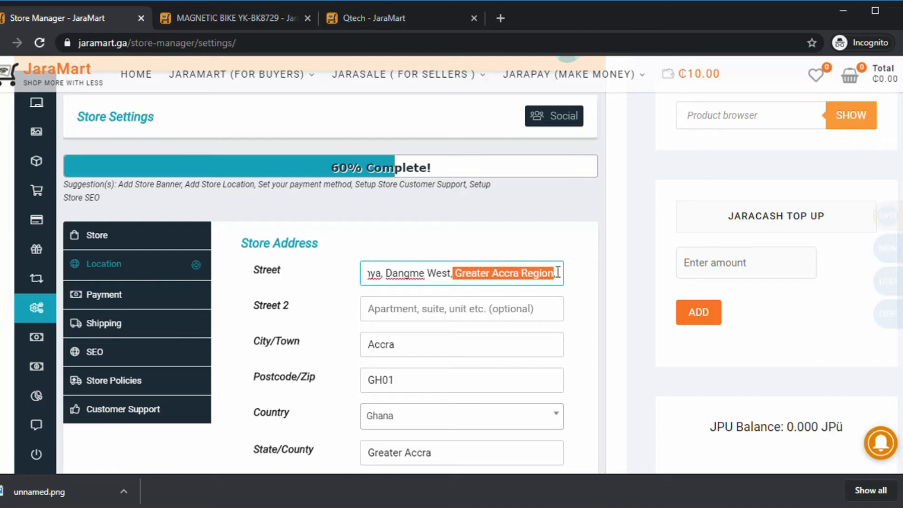
key("BackSpace")
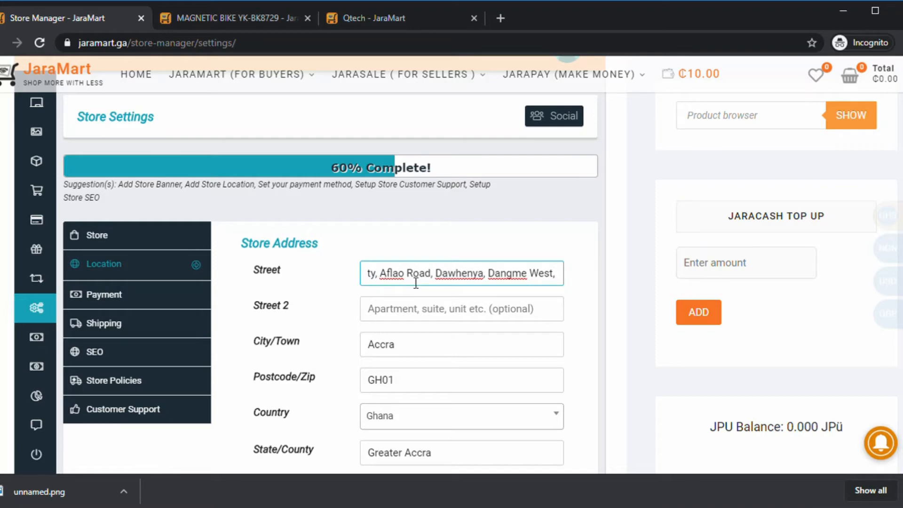
- Check the full text of the new street address from beginning to end
key("Left")
key("Left")
key("Left")
key("Left")
key("Left")
key("Left")
key("Left")
key("Left")
key("Left")
key("Left")
key("Left")
key("Left")
key("Left")
key("Left")
key("Left")
key("Left")
key("Left")
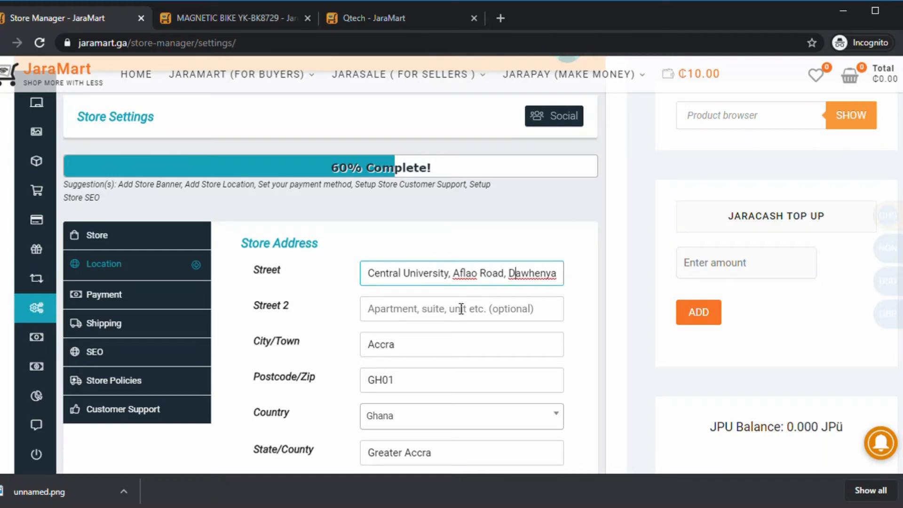
key("Right")
key("Right")
key("Right")
key("Right")
key("Right")
key("Right")
key("Right")
key("Right")
key("Right")
key("Right")
key("Right")
key("Right")
key("Right")
key("Right")
key("Right")
key("Right")
key("Right")
key("Right")
key("Right")
key("Right")
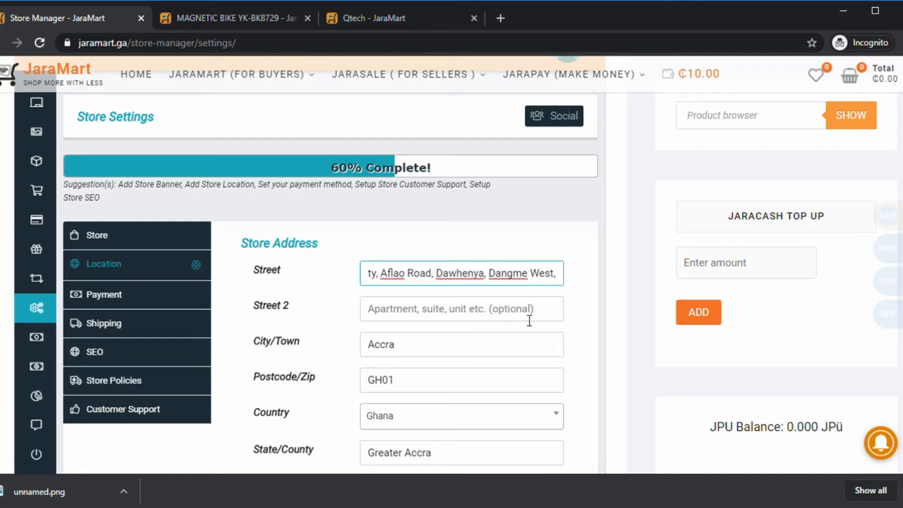
left_click(380, 312)
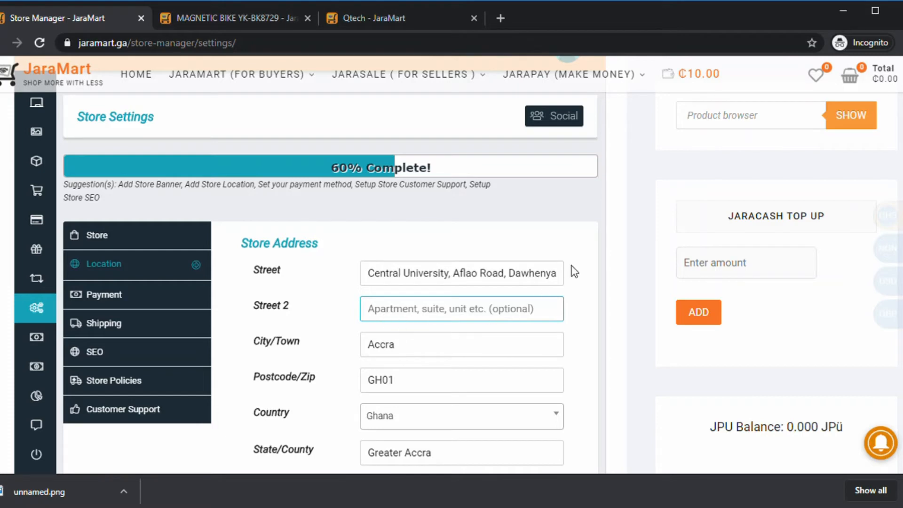
- Review the remaining store address fields, the chosen store location and its map
scroll(574, 271, "down", 1)
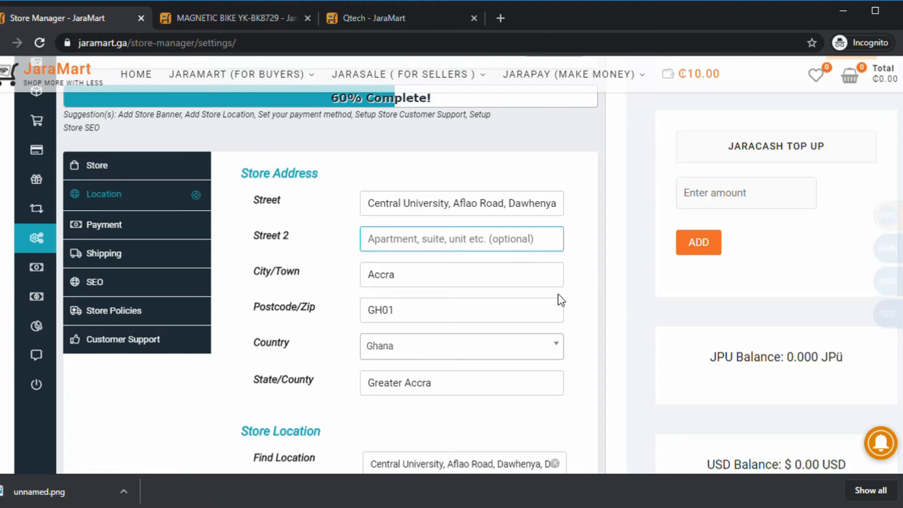
scroll(561, 300, "down", 3)
scroll(565, 263, "up", 10)
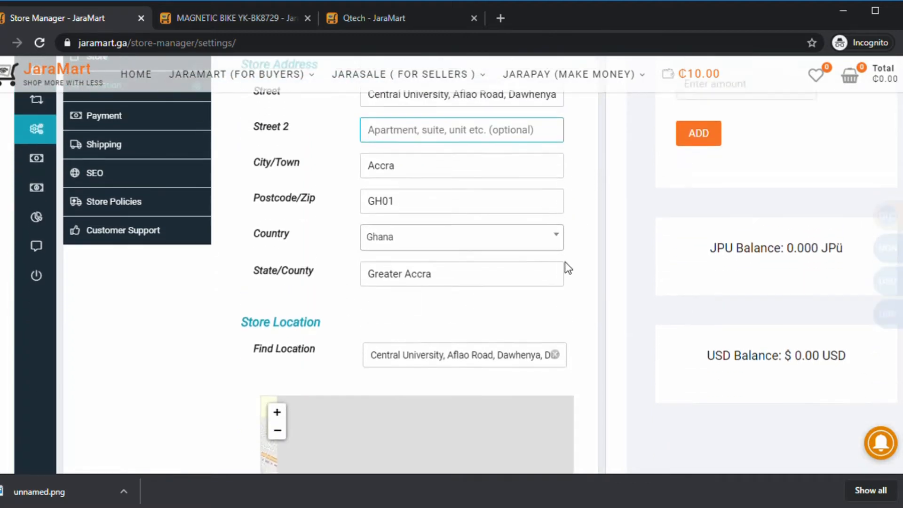
scroll(593, 285, "down", 8)
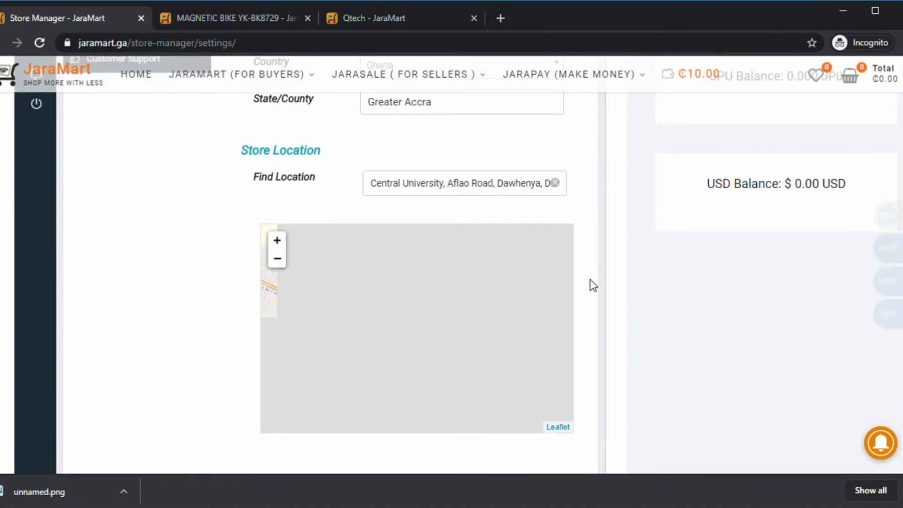
scroll(590, 284, "down", 7)
scroll(588, 279, "up", 5)
scroll(586, 273, "up", 8)
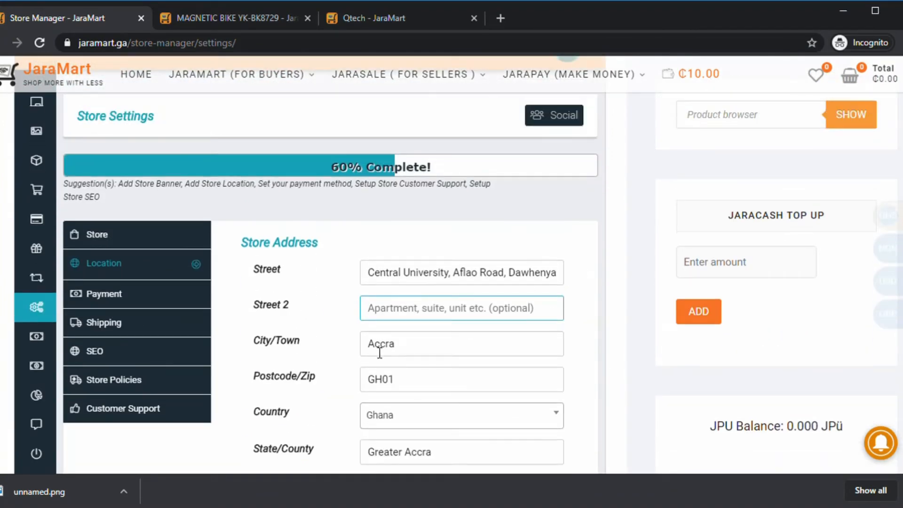
- Open the store's payment settings and set the preferred payment method to Wallet
left_click(100, 293)
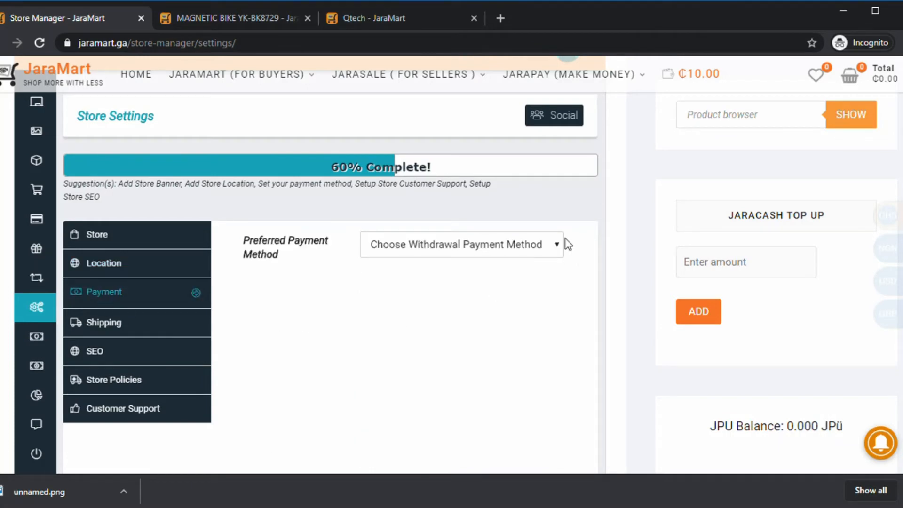
left_click(556, 249)
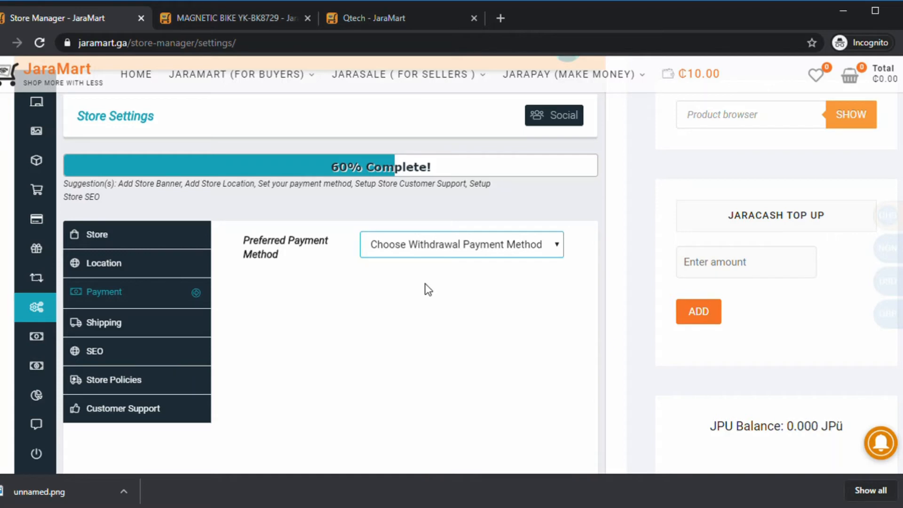
key("Down")
scroll(565, 297, "up", 6)
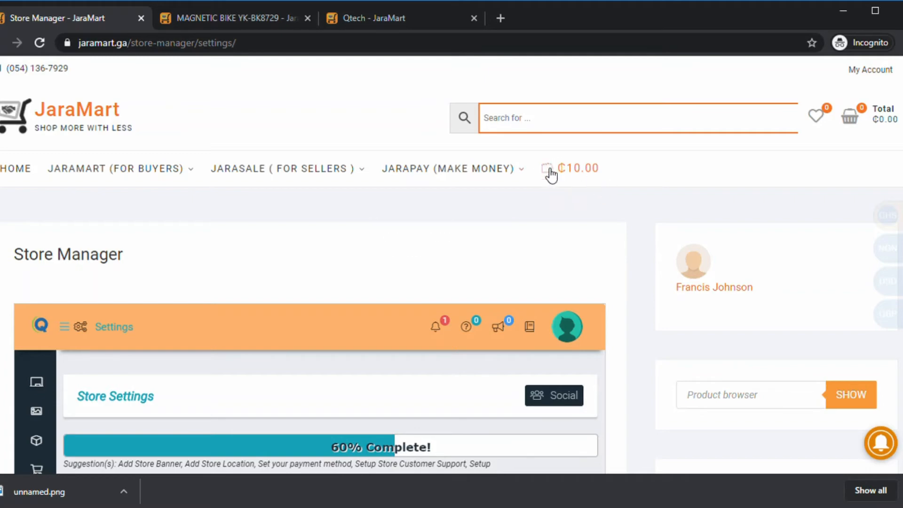
scroll(526, 269, "down", 2)
scroll(527, 275, "down", 1)
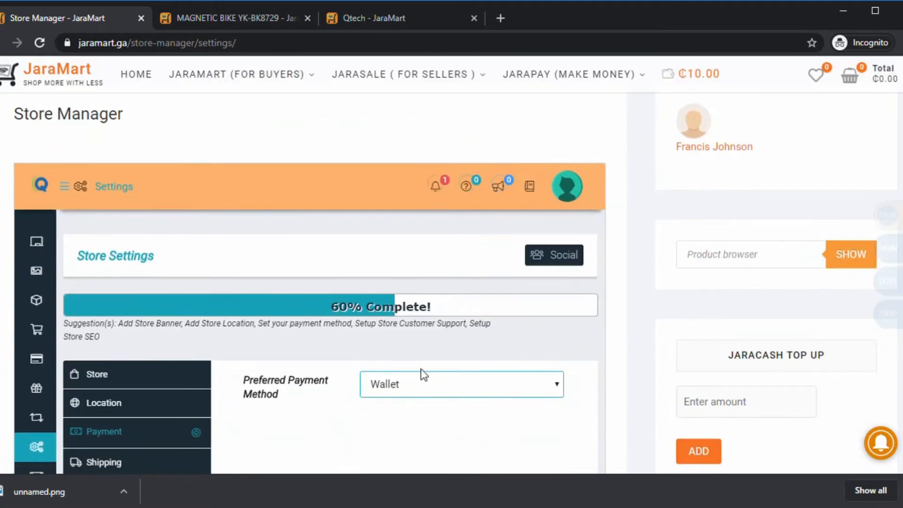
left_click(381, 426)
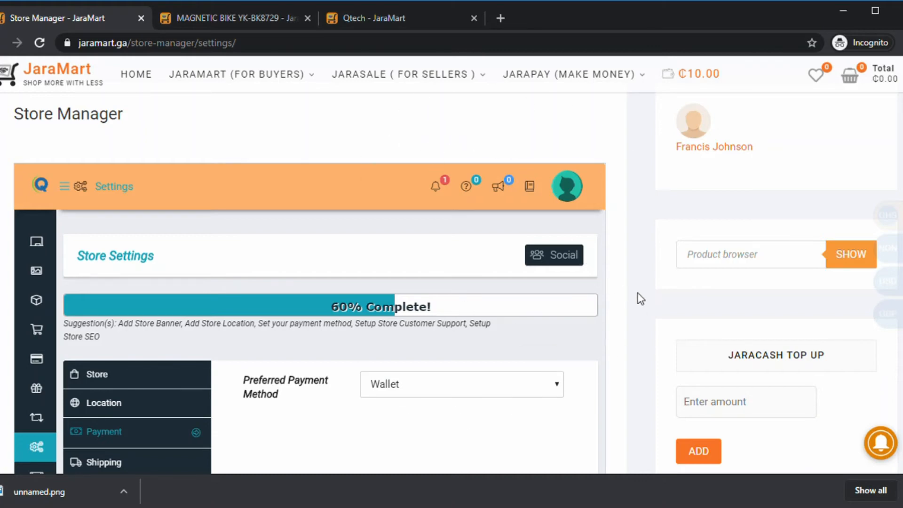
- Search the product browser for "bike" and view the preview of the magnetic bike
scroll(639, 299, "down", 4)
scroll(640, 300, "up", 5)
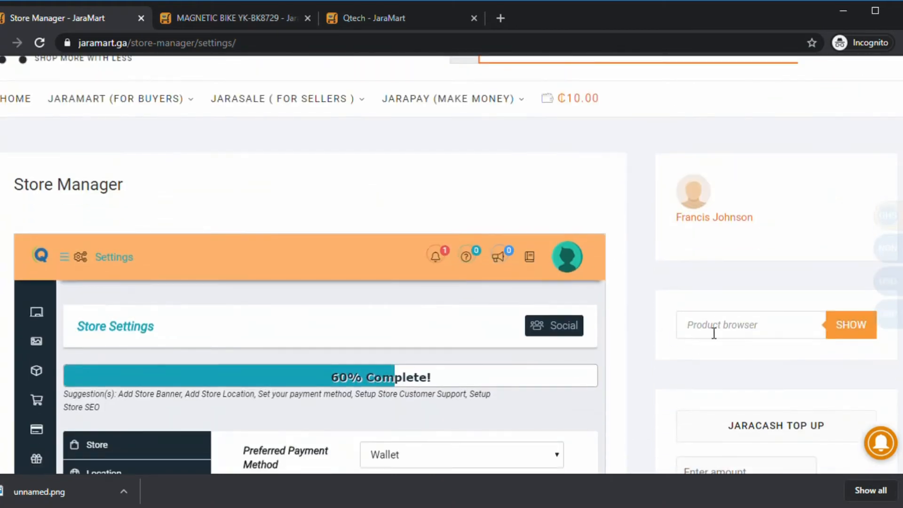
left_click(714, 331)
type("n")
key("BackSpace")
type("bike")
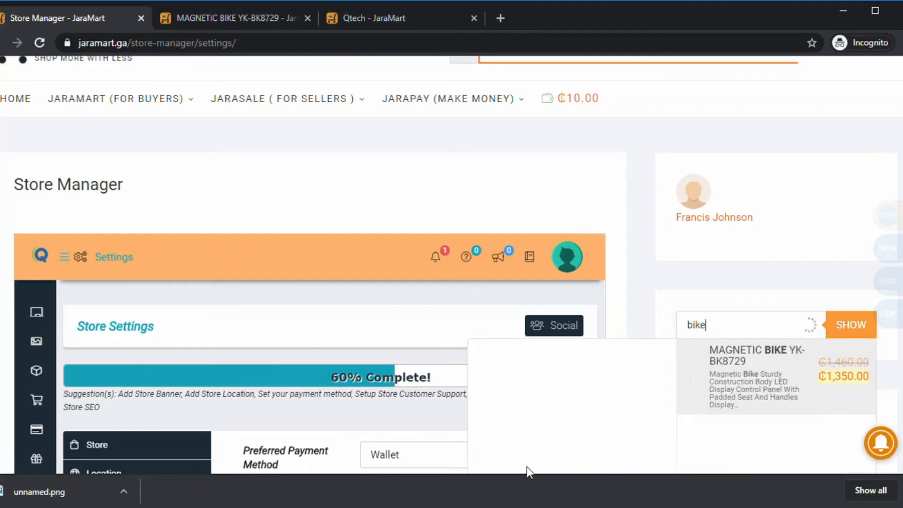
scroll(608, 383, "down", 3)
scroll(606, 358, "down", 1)
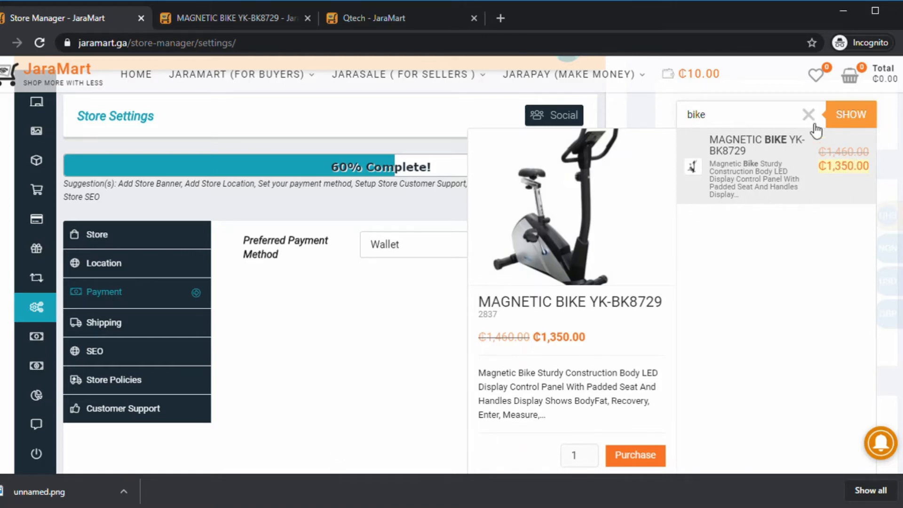
scroll(306, 395, "up", 6)
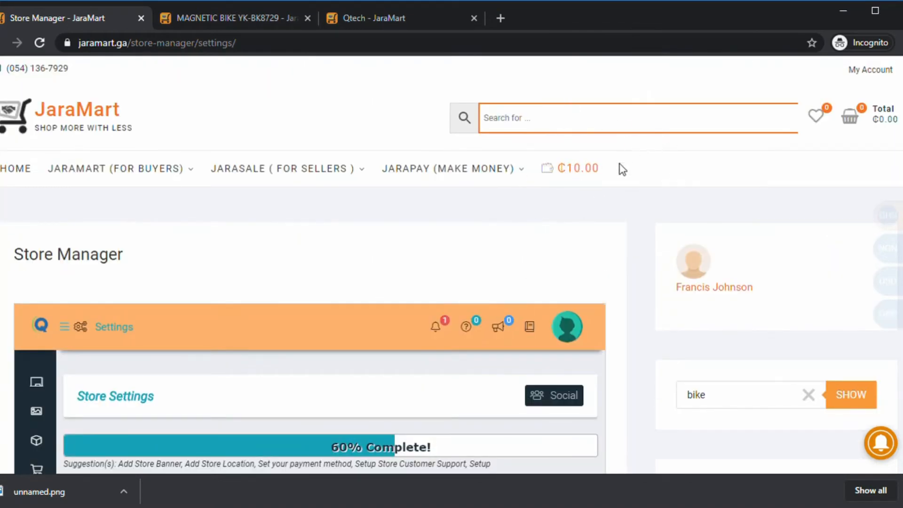
- Open the store's SEO settings and look over the general, Facebook and Twitter setup sections
scroll(604, 248, "down", 4)
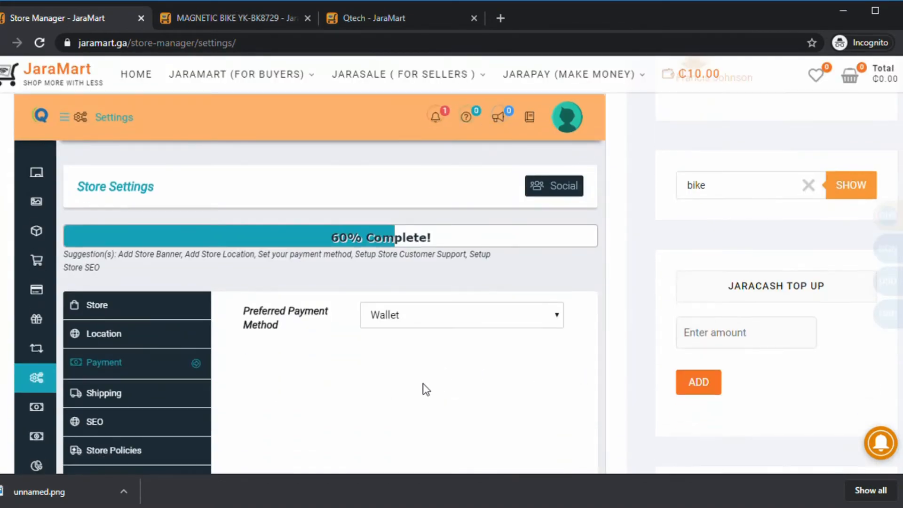
scroll(424, 388, "down", 4)
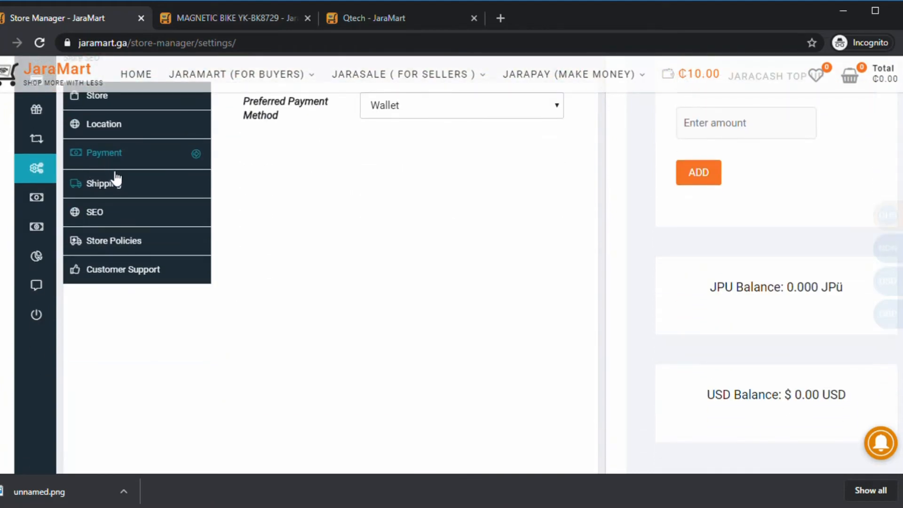
left_click(116, 181)
left_click(118, 210)
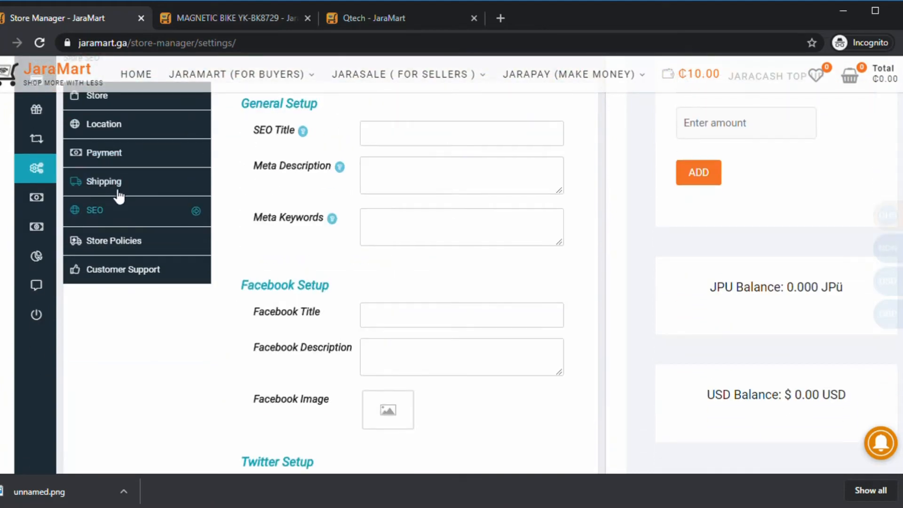
scroll(163, 390, "down", 3)
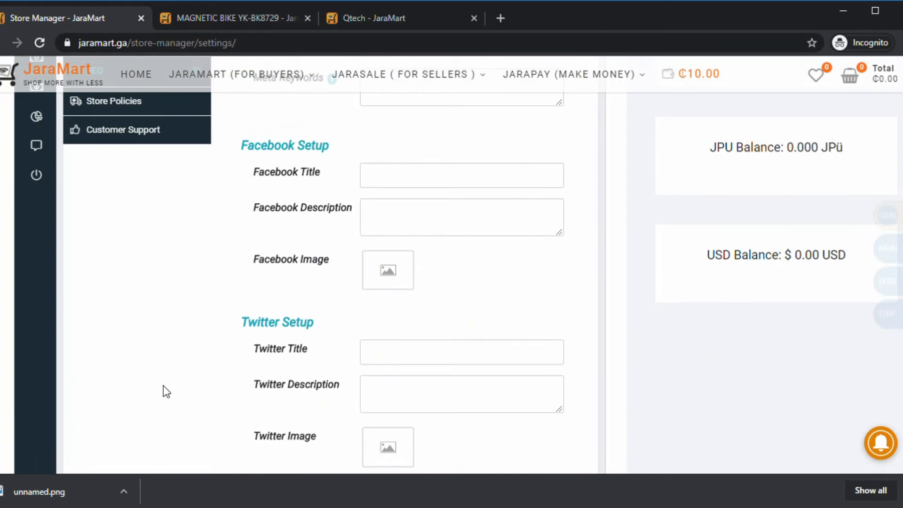
scroll(546, 270, "up", 7)
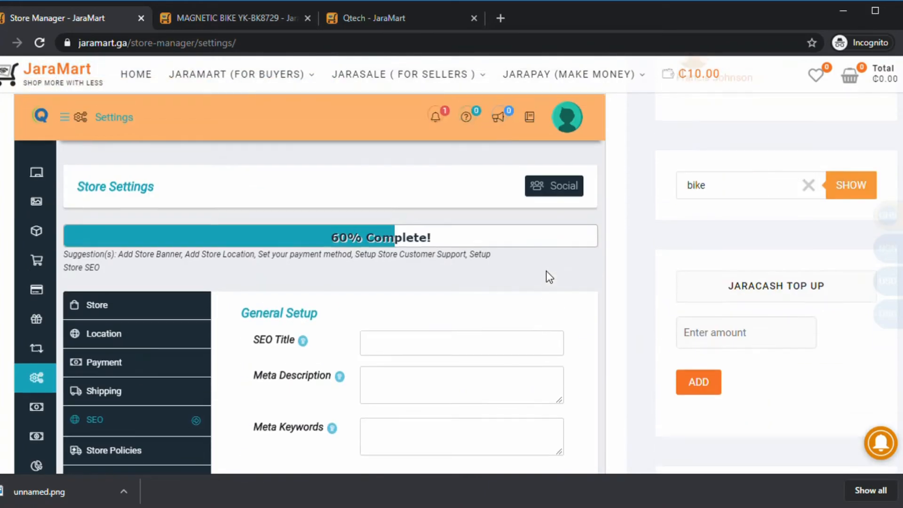
- Examine the SEO title and meta fields, the Facebook and Twitter titles, descriptions and images, and the save option
left_click(383, 354)
scroll(411, 373, "down", 10)
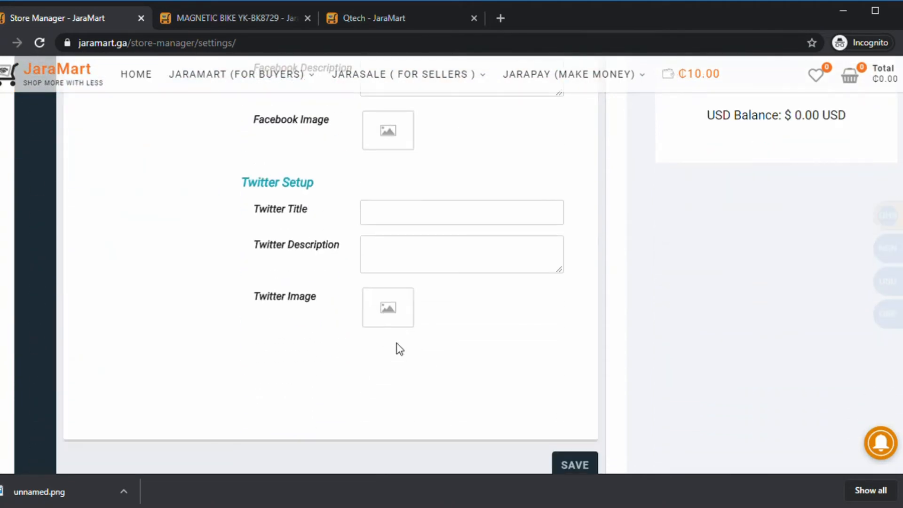
scroll(419, 260, "up", 4)
left_click(388, 257)
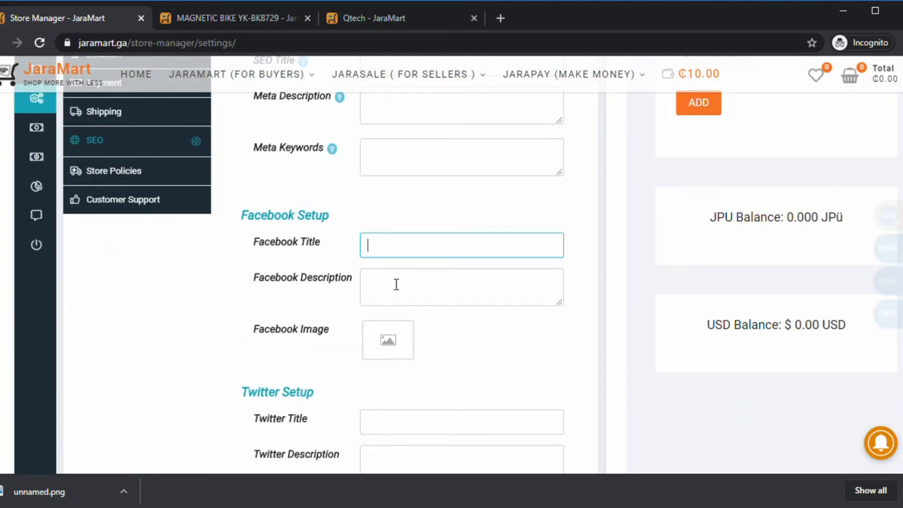
left_click(397, 302)
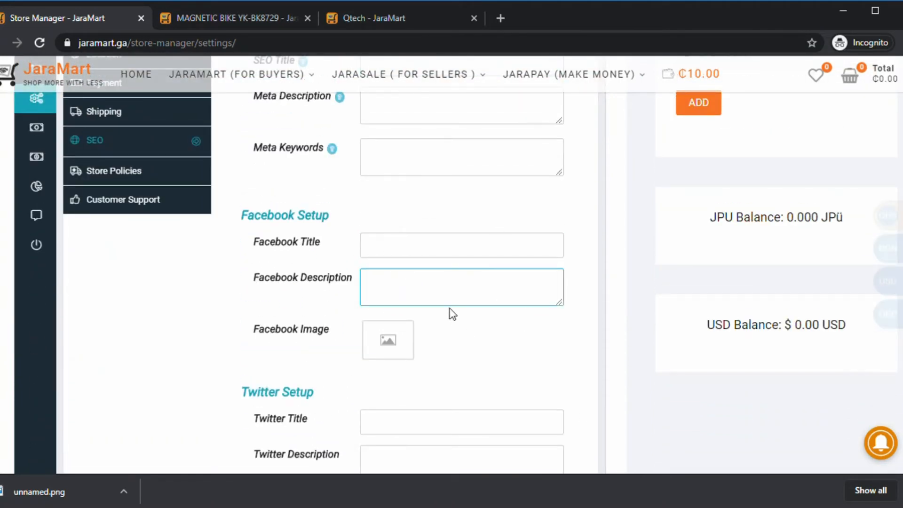
scroll(526, 396, "up", 4)
scroll(569, 387, "down", 12)
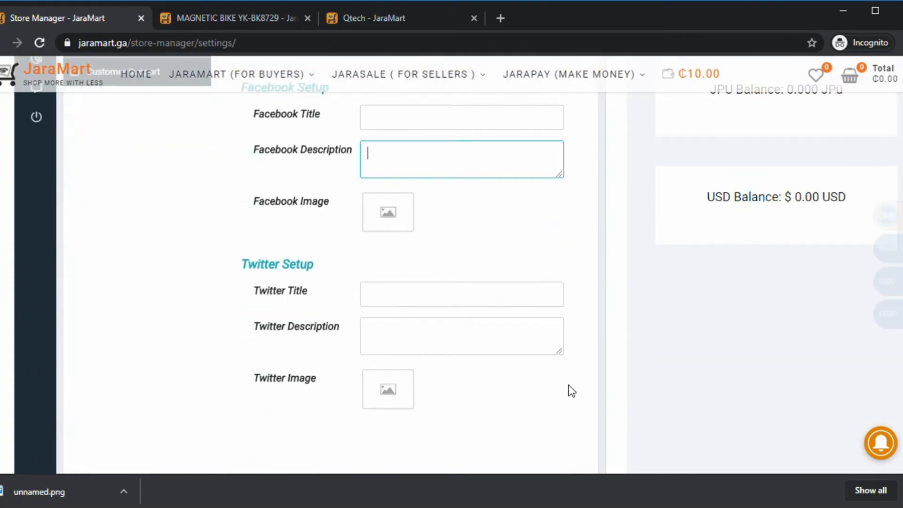
scroll(423, 308, "up", 2)
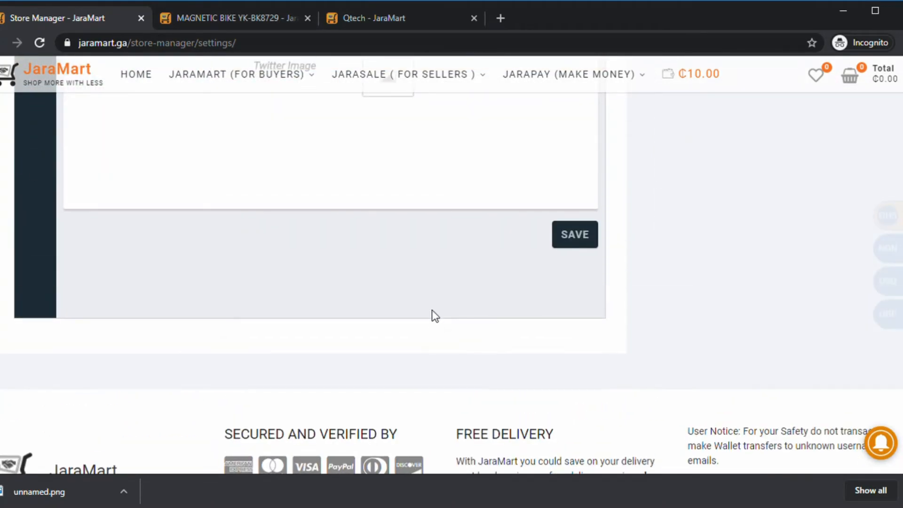
scroll(438, 316, "up", 3)
scroll(443, 318, "up", 16)
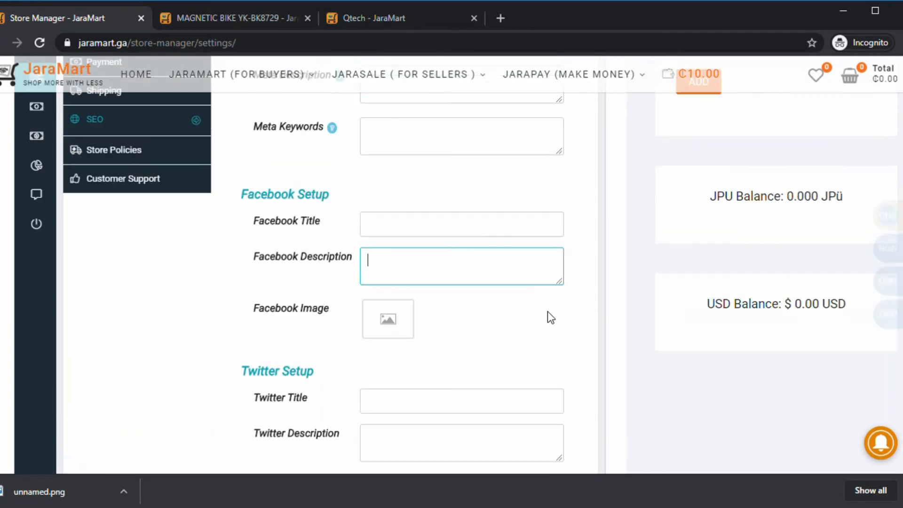
scroll(495, 363, "down", 20)
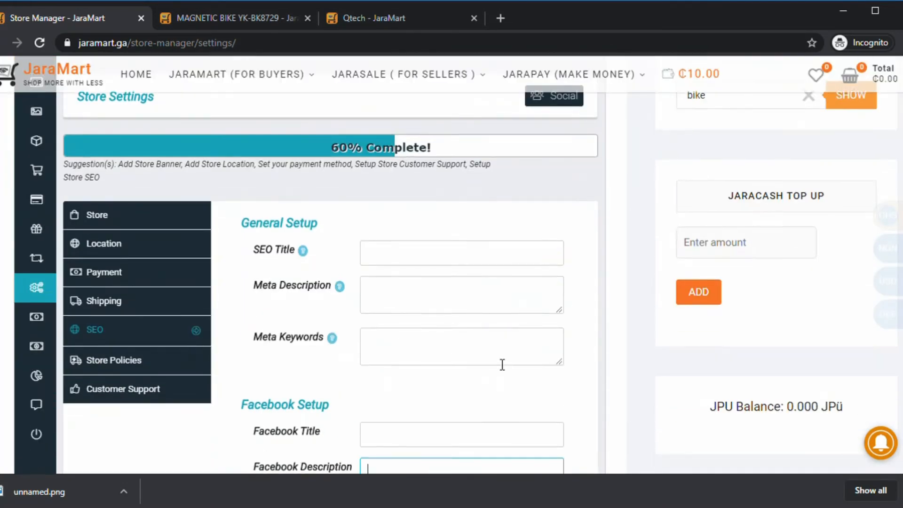
scroll(493, 244, "up", 7)
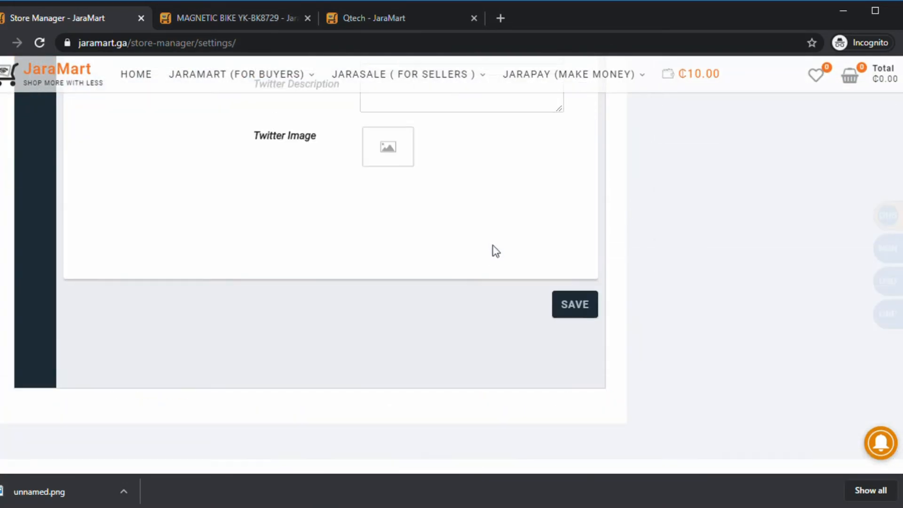
scroll(569, 422, "up", 10)
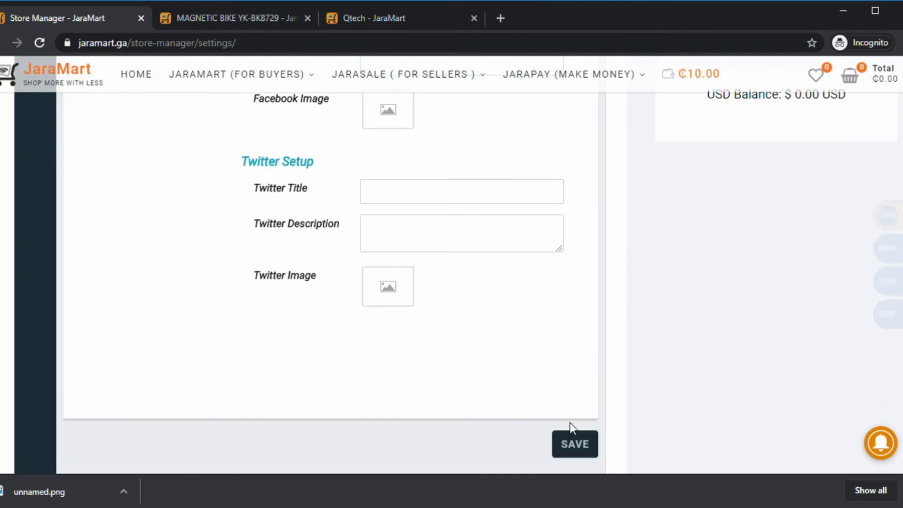
scroll(572, 428, "up", 5)
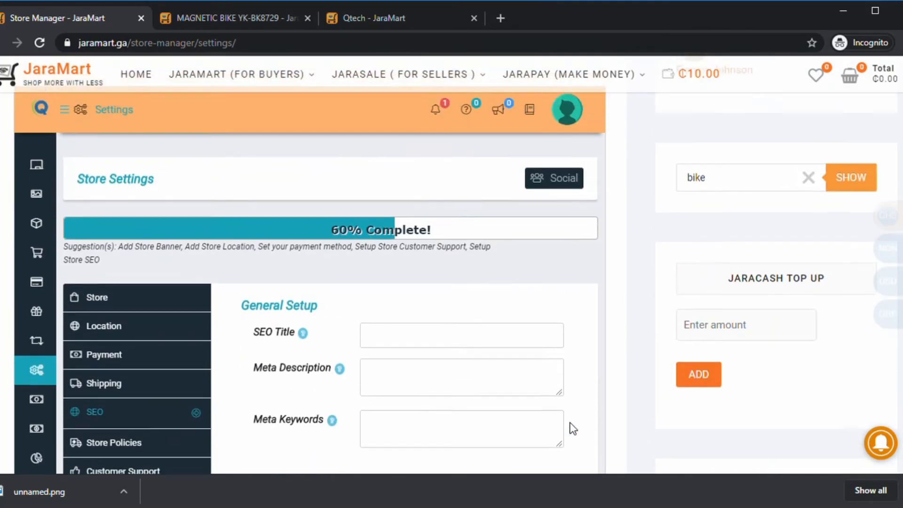
- Review the Facebook and Twitter setup fields in the store's SEO settings and save the settings
scroll(572, 428, "down", 10)
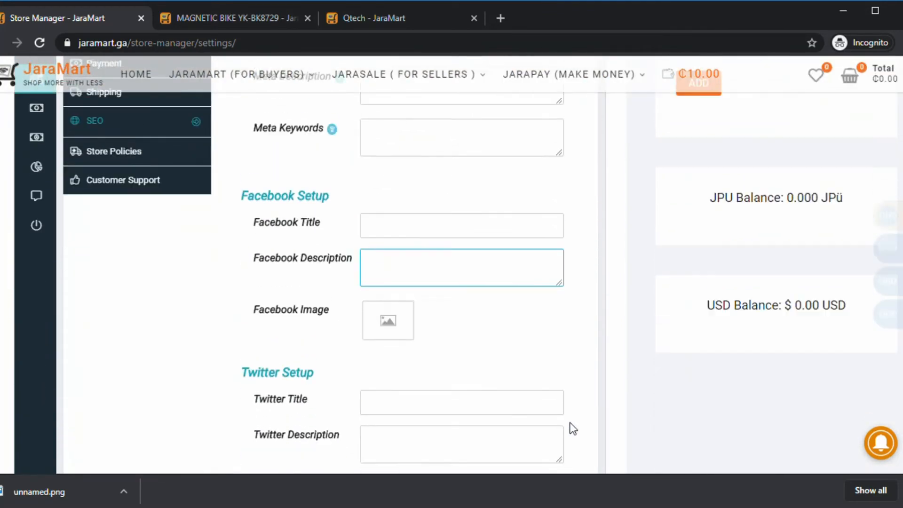
scroll(573, 428, "up", 1)
scroll(572, 427, "down", 6)
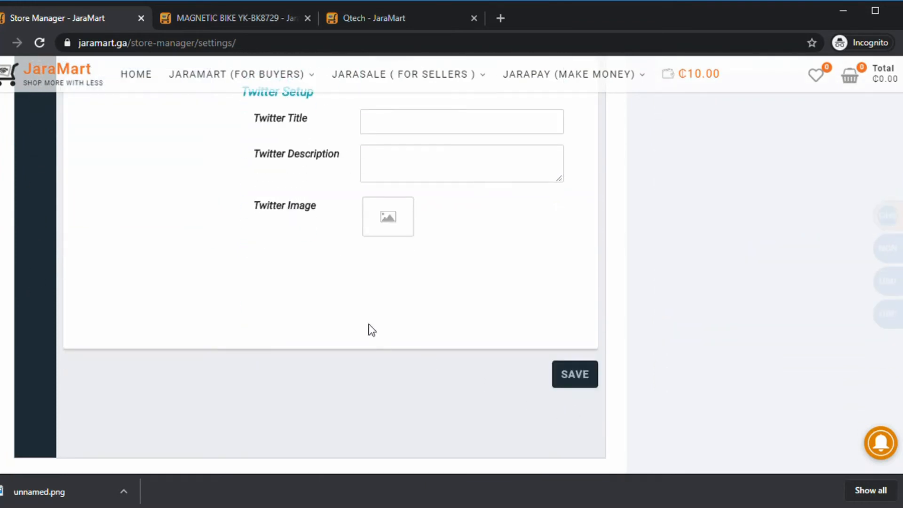
left_click(376, 169)
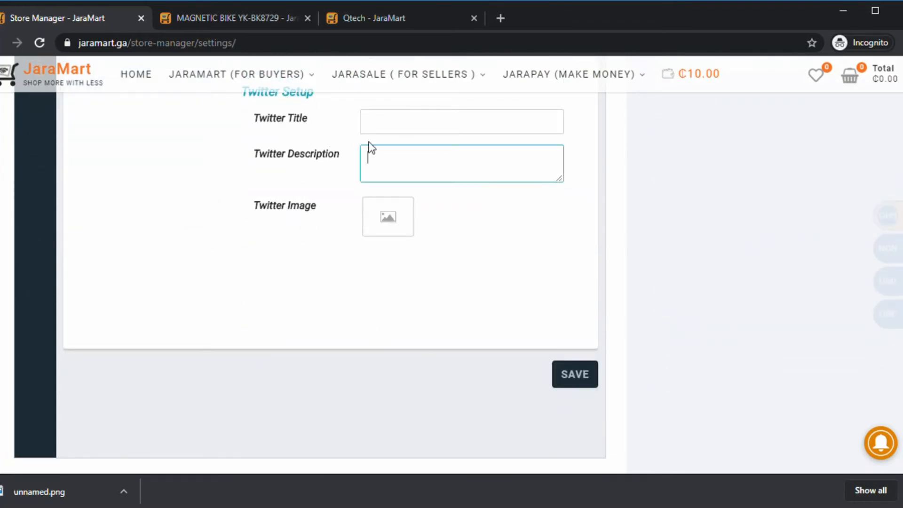
left_click(376, 131)
left_click(376, 160)
scroll(591, 256, "up", 3)
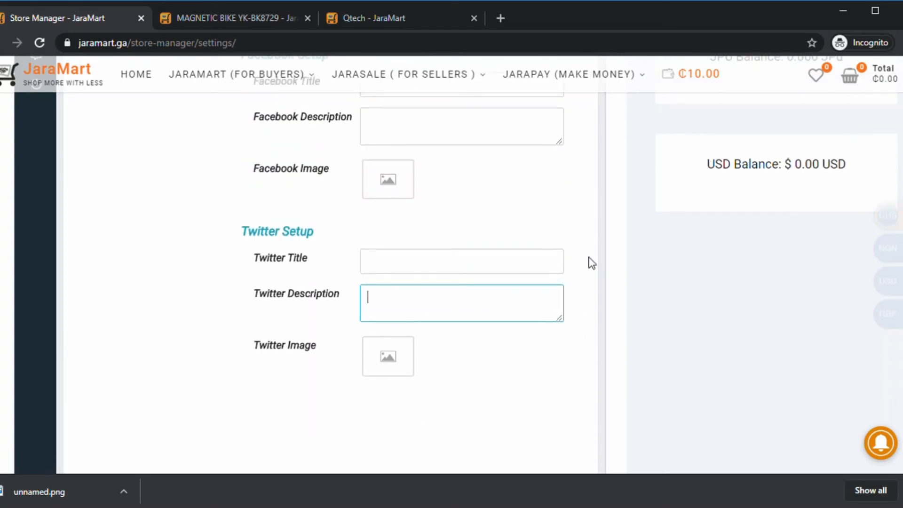
scroll(591, 259, "up", 2)
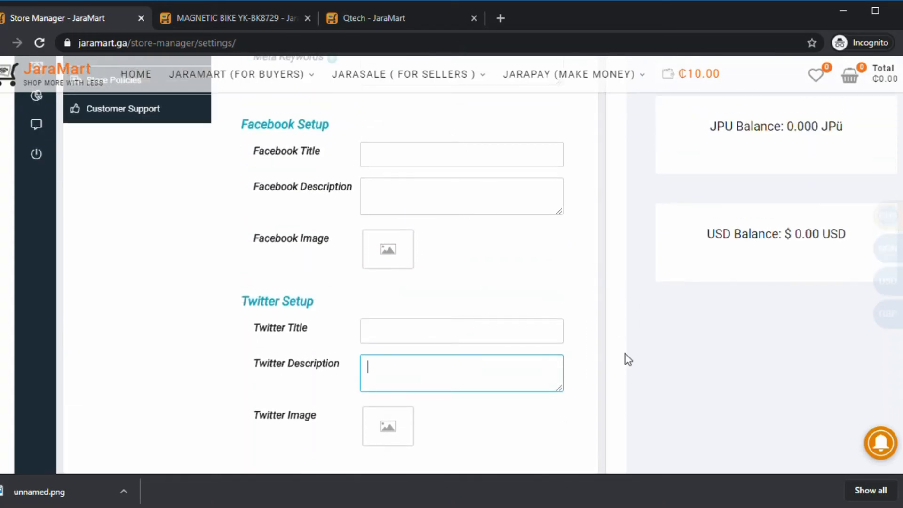
scroll(629, 360, "down", 4)
left_click(596, 379)
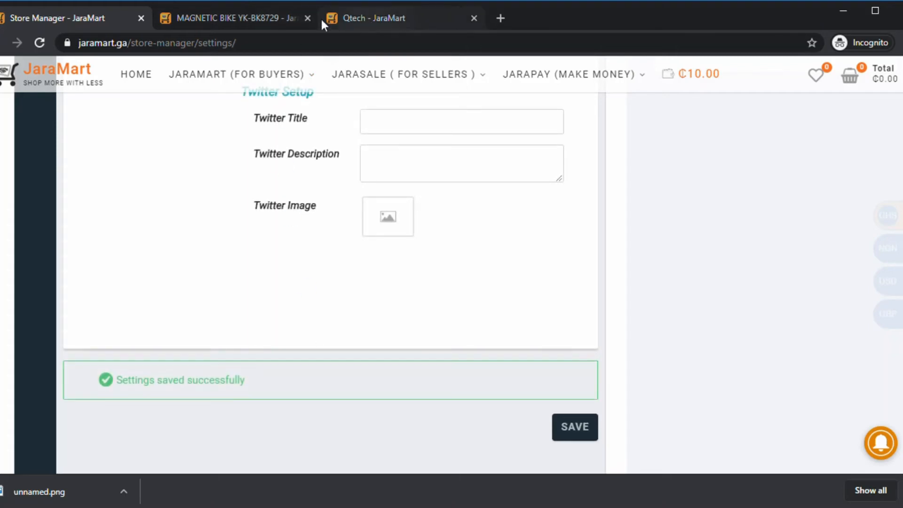
- Open the Qtech storefront from the magnetic bike's product page and close the older Qtech tab
left_click(199, 21)
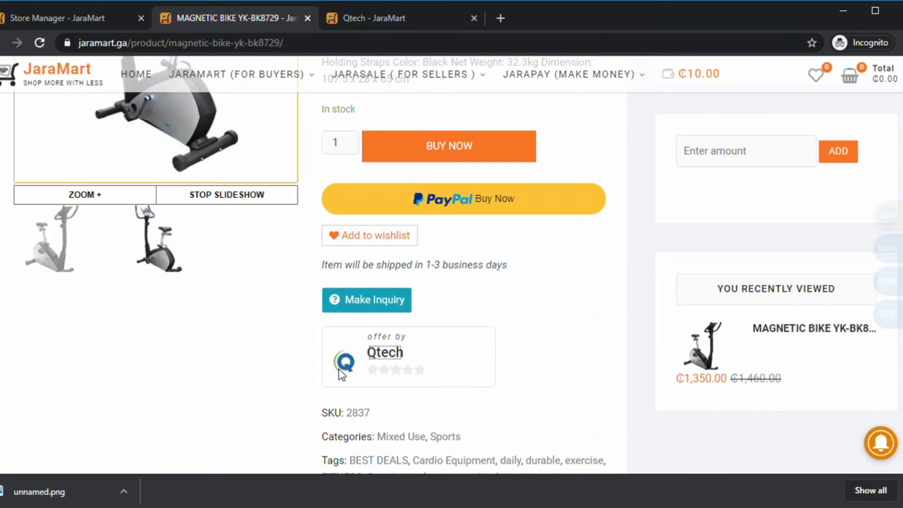
left_click(398, 354)
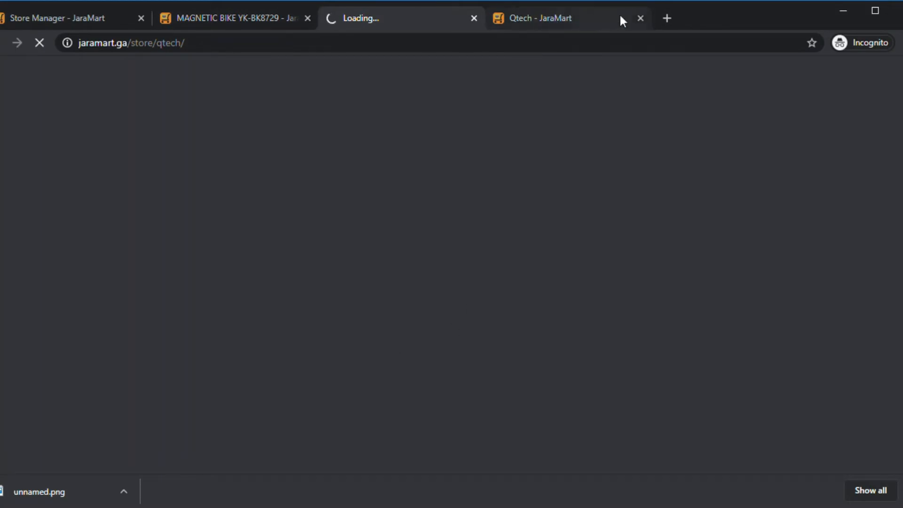
left_click(638, 19)
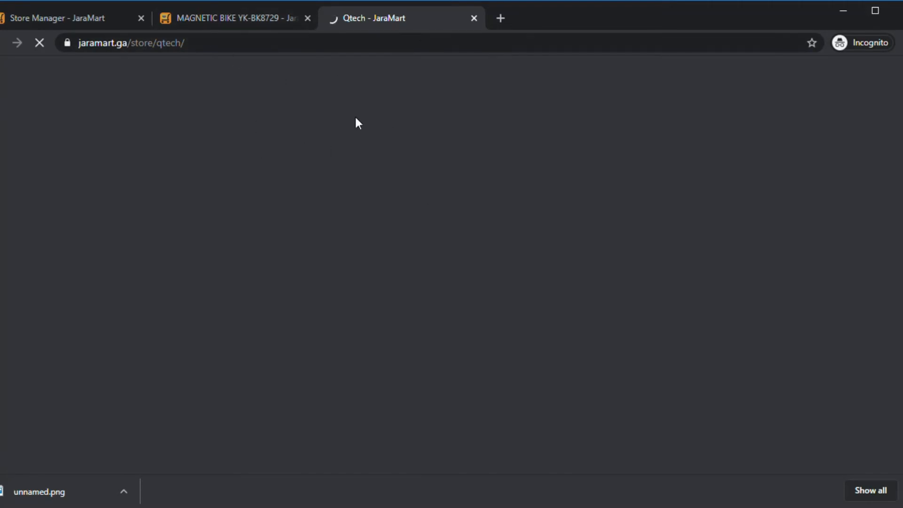
- Look over the Qtech storefront's banner, logo, address and contact details
scroll(353, 185, "down", 3)
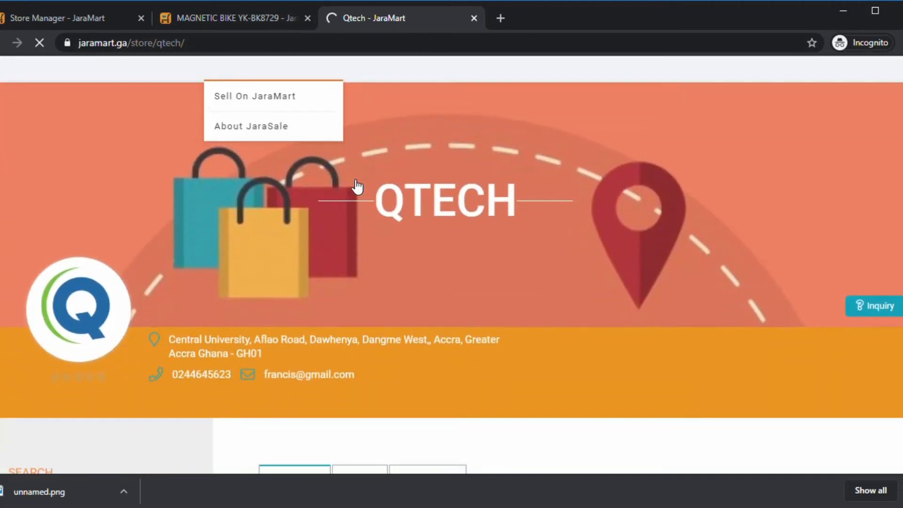
scroll(362, 254, "down", 5)
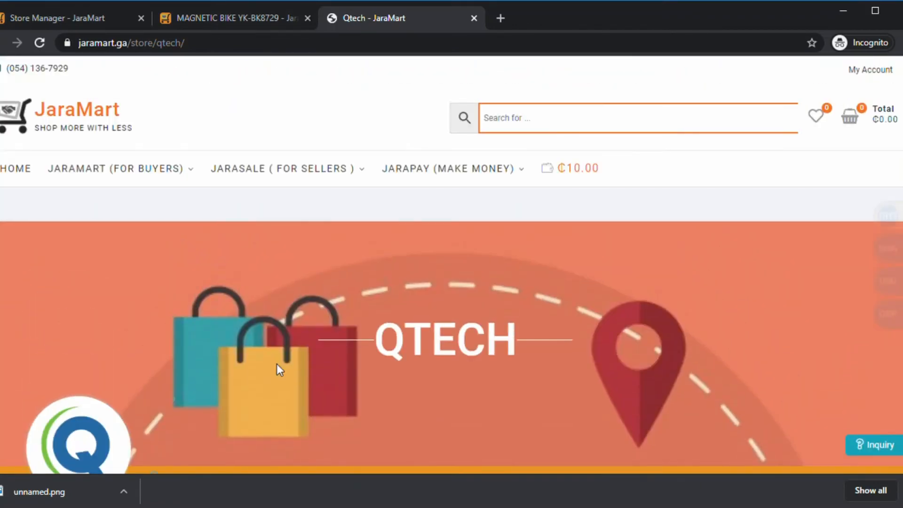
scroll(321, 271, "down", 1)
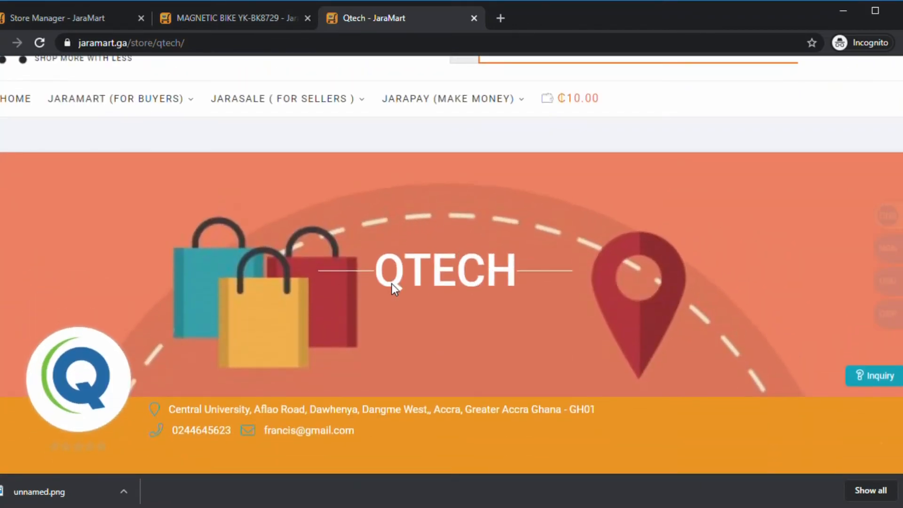
scroll(391, 283, "down", 1)
scroll(279, 259, "down", 1)
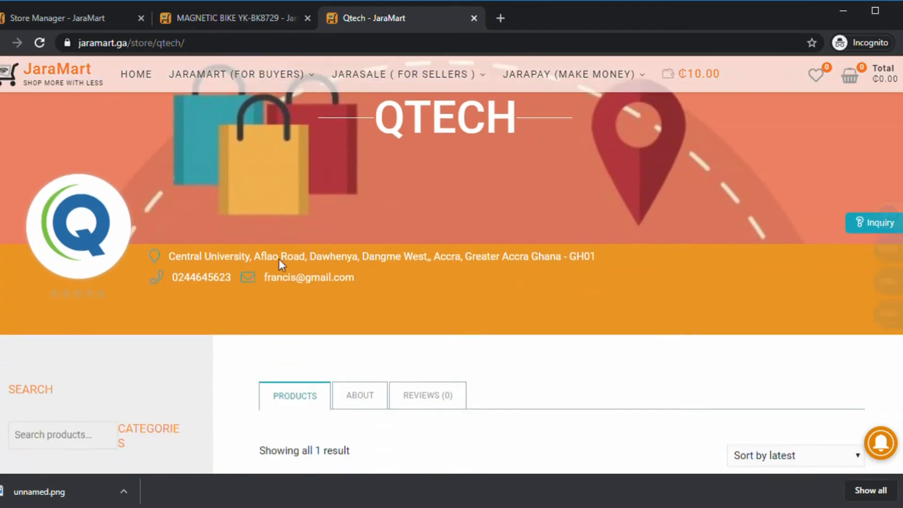
- Examine the storefront's product listing, categories and store location map
scroll(278, 259, "down", 10)
scroll(447, 280, "up", 3)
scroll(83, 311, "up", 1)
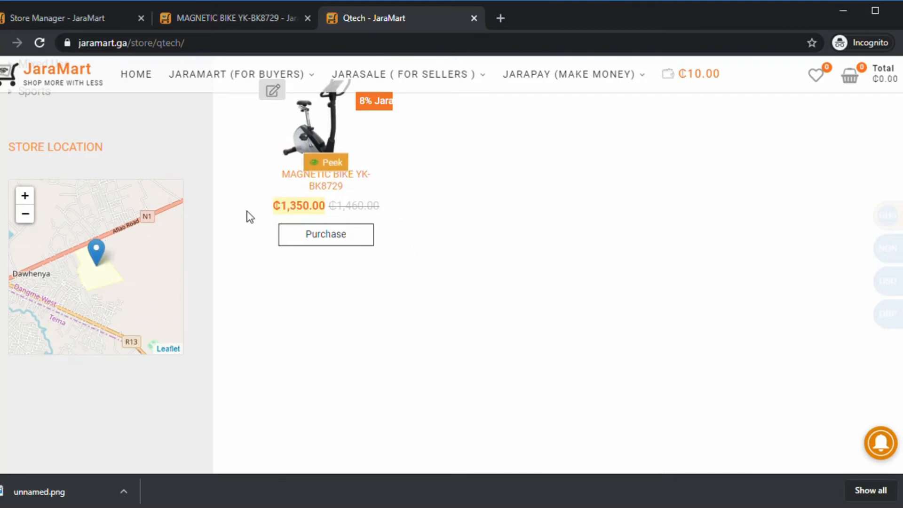
scroll(399, 187, "down", 3)
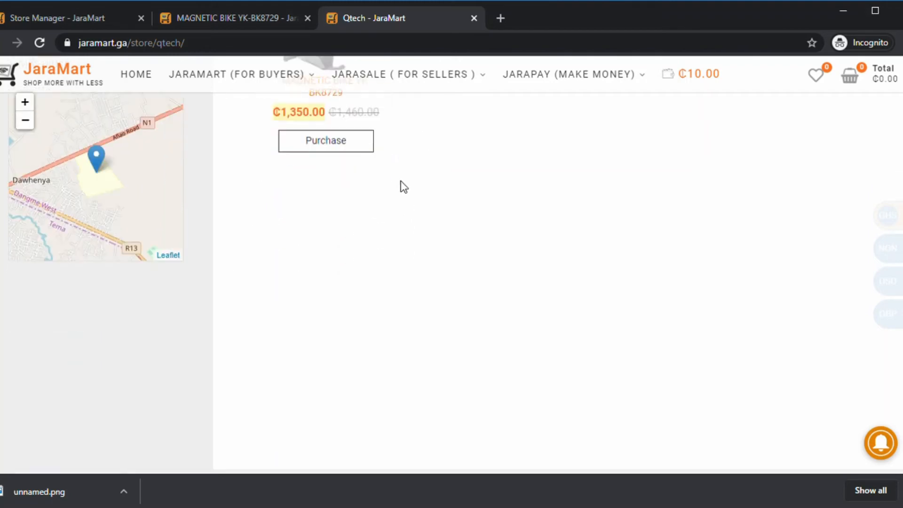
scroll(399, 187, "up", 4)
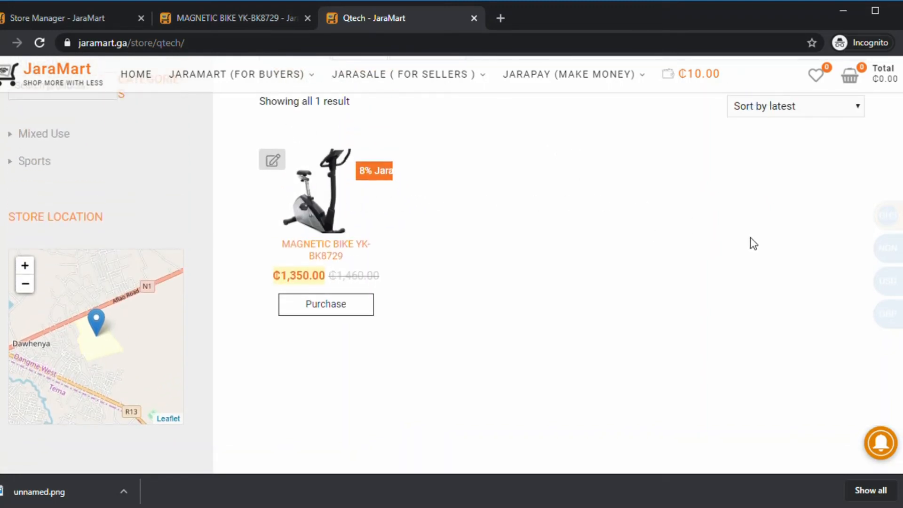
scroll(624, 257, "down", 1)
scroll(623, 255, "up", 1)
scroll(754, 291, "down", 1)
scroll(732, 282, "up", 4)
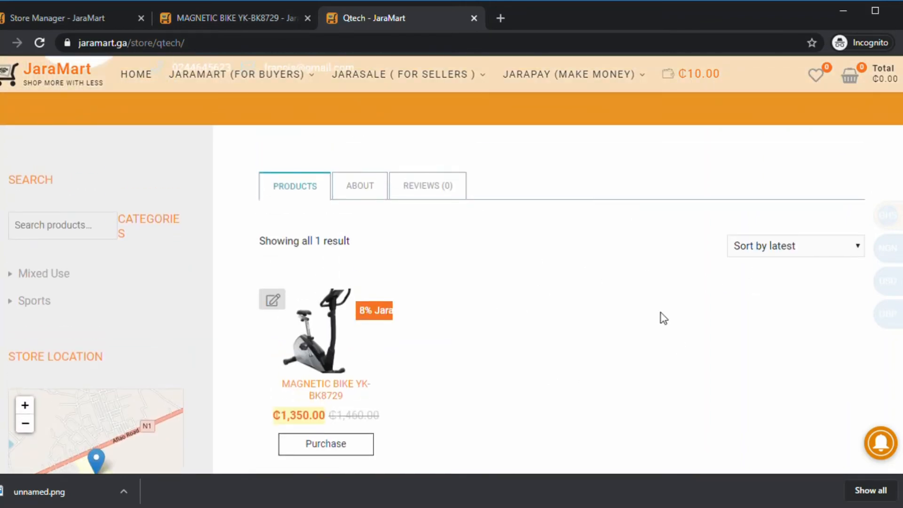
scroll(509, 306, "up", 7)
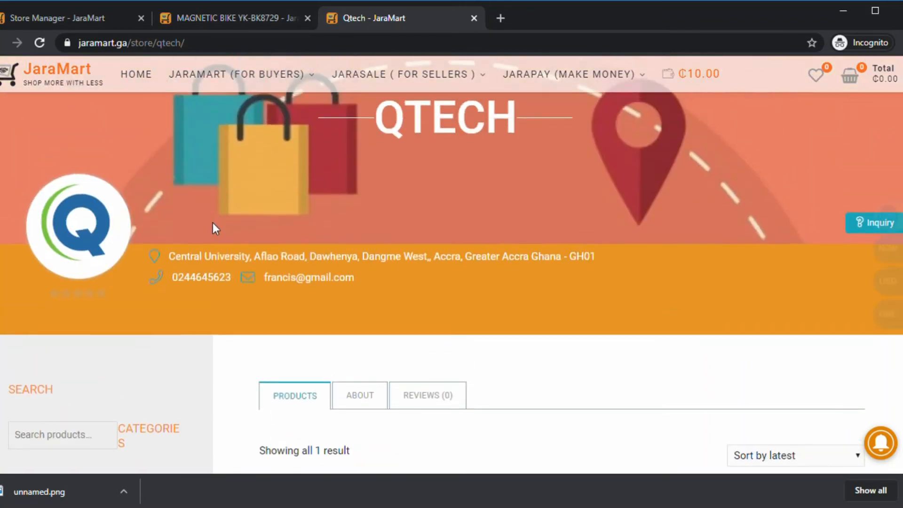
- Highlight the Qtech store's web address and look over the storefront's product section again
left_click_drag(200, 43, 121, 43)
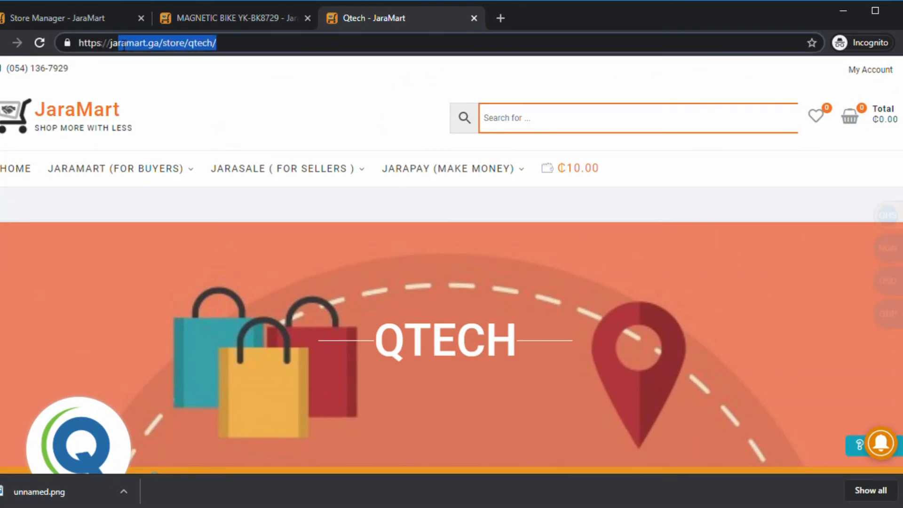
left_click(264, 48)
scroll(341, 137, "down", 7)
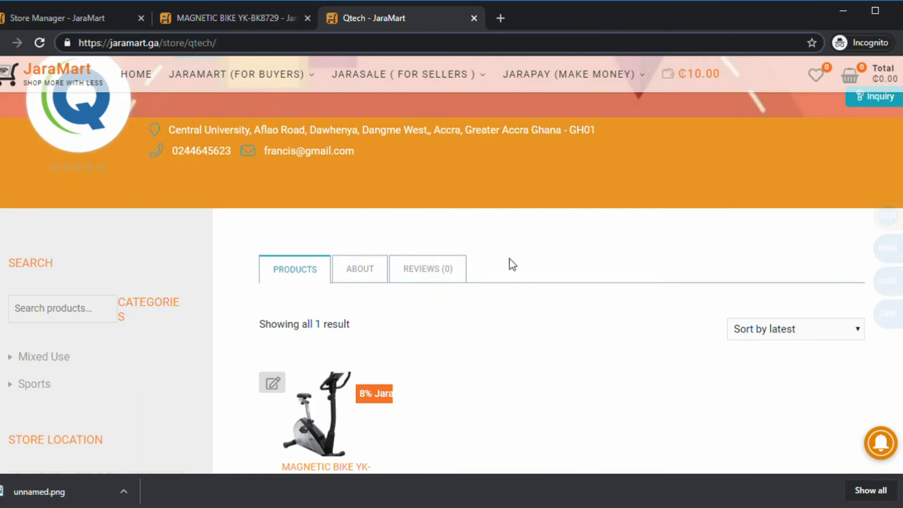
scroll(510, 258, "down", 3)
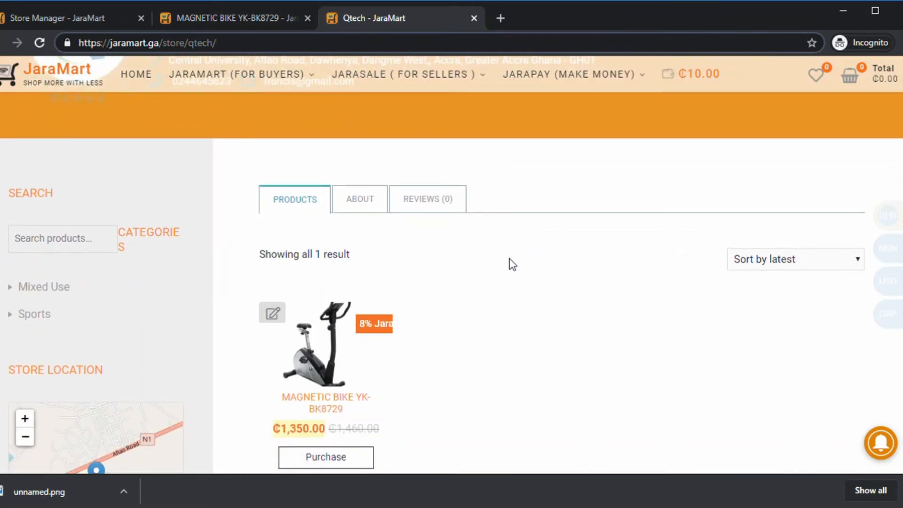
scroll(509, 258, "up", 6)
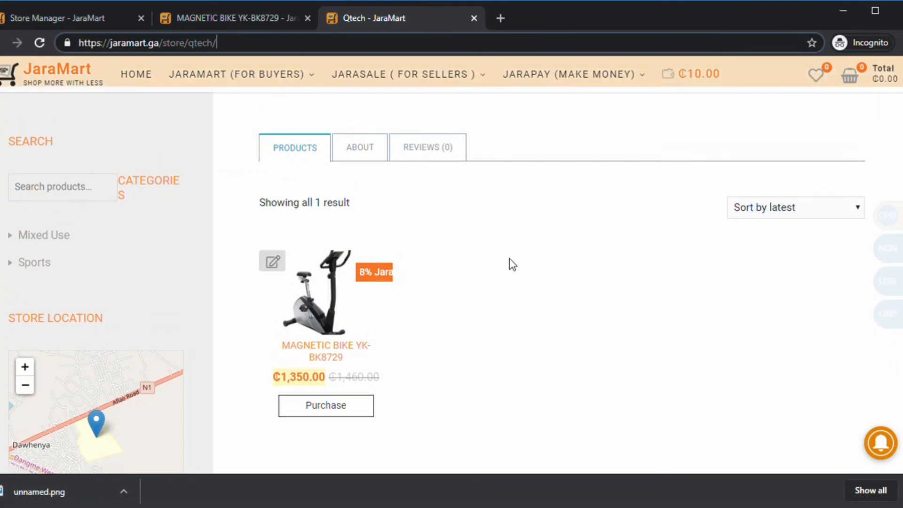
scroll(461, 224, "down", 5)
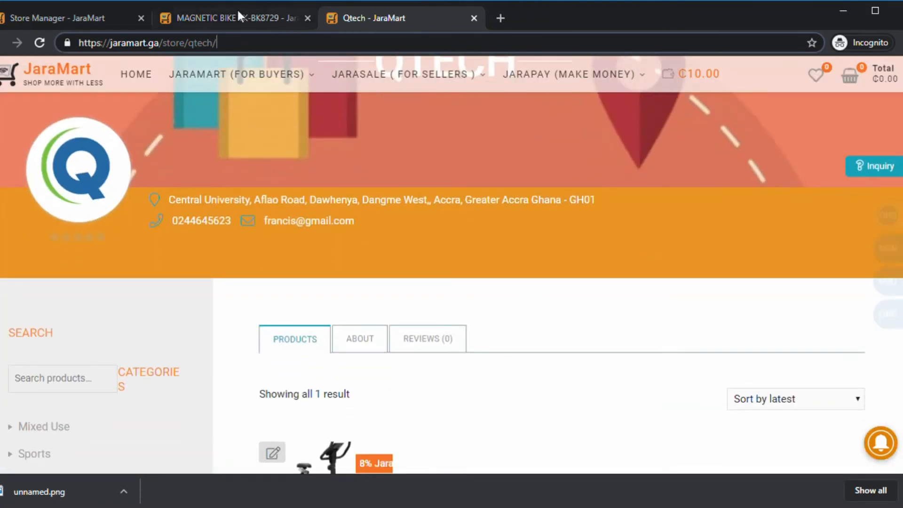
- Glance at the store manager settings, and return to the Qtech storefront to recheck its header and product listing
left_click(39, 13)
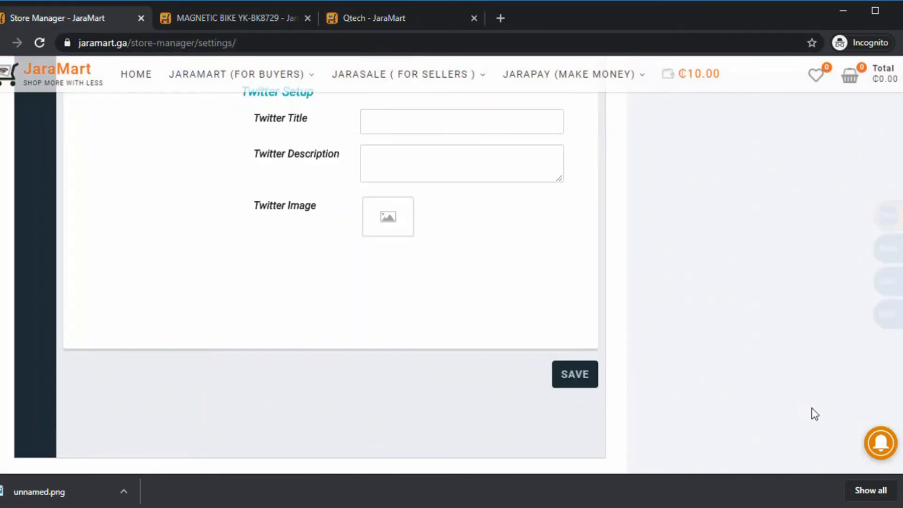
left_click(295, 15)
left_click(359, 18)
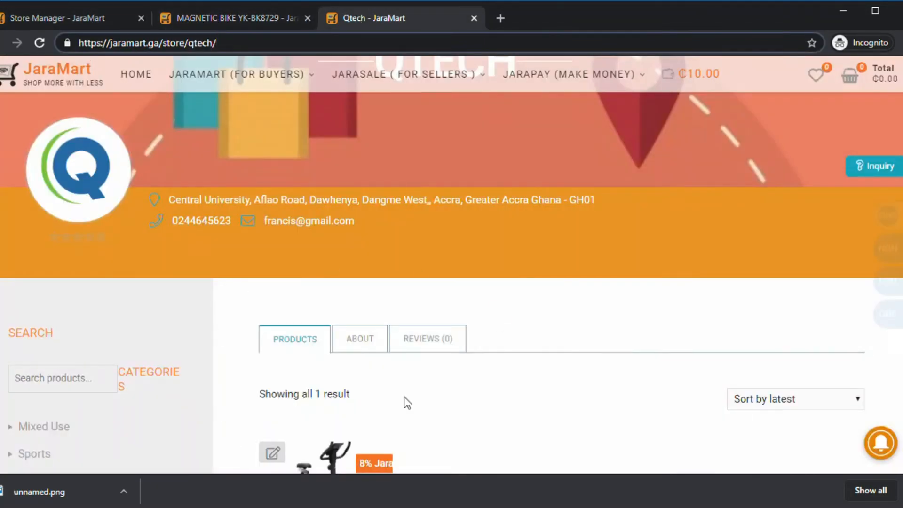
scroll(407, 397, "down", 3)
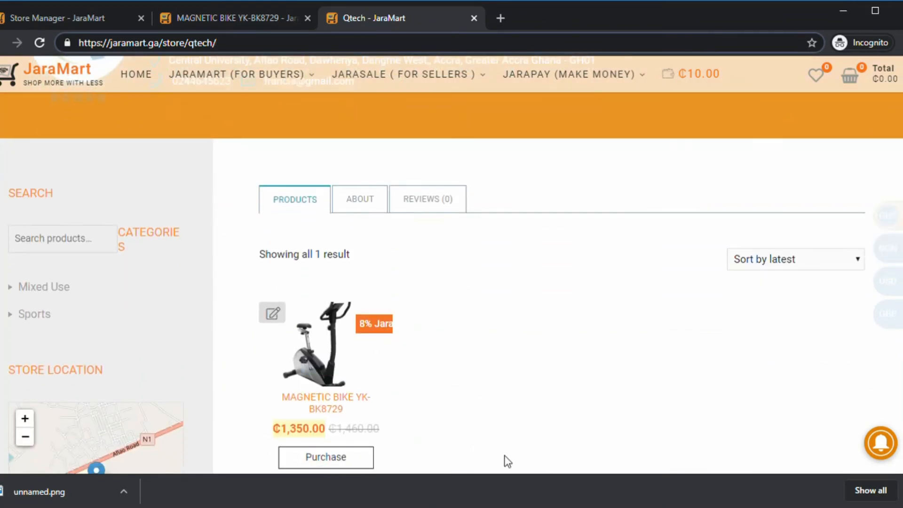
scroll(487, 335, "up", 5)
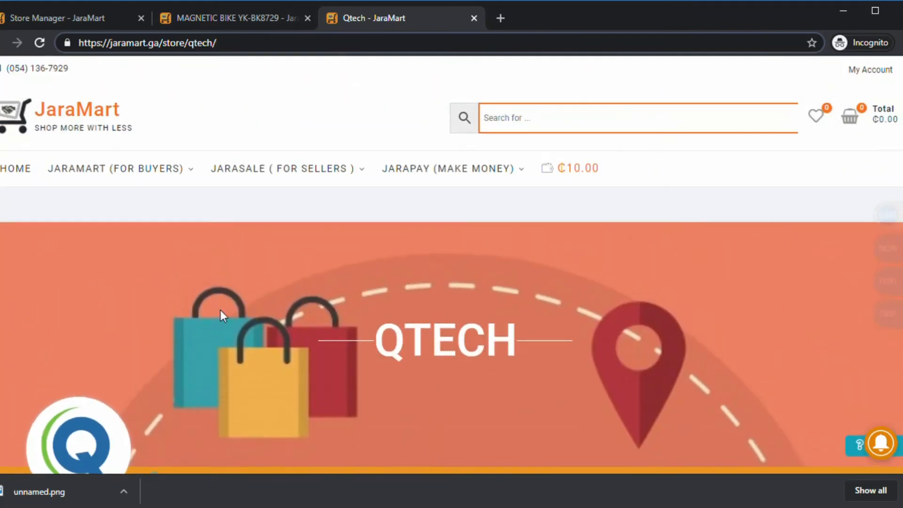
scroll(474, 323, "down", 4)
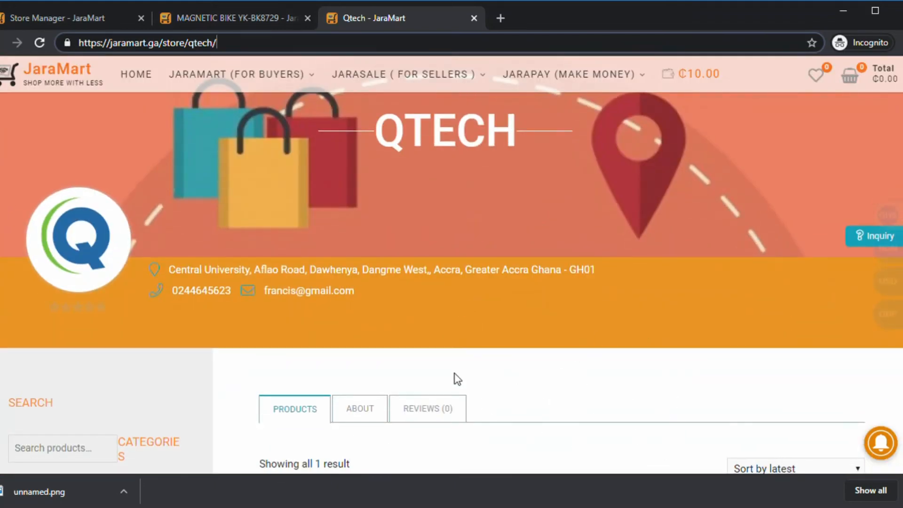
scroll(439, 419, "up", 1)
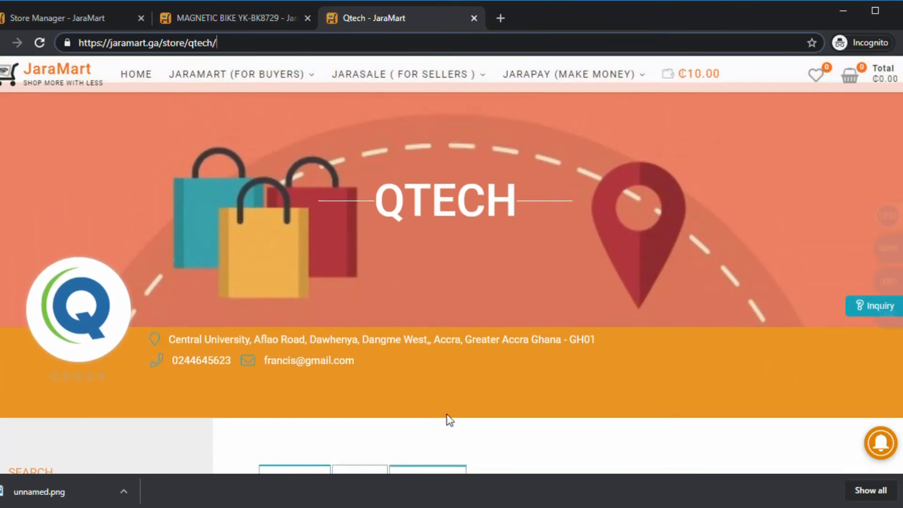
scroll(471, 300, "up", 3)
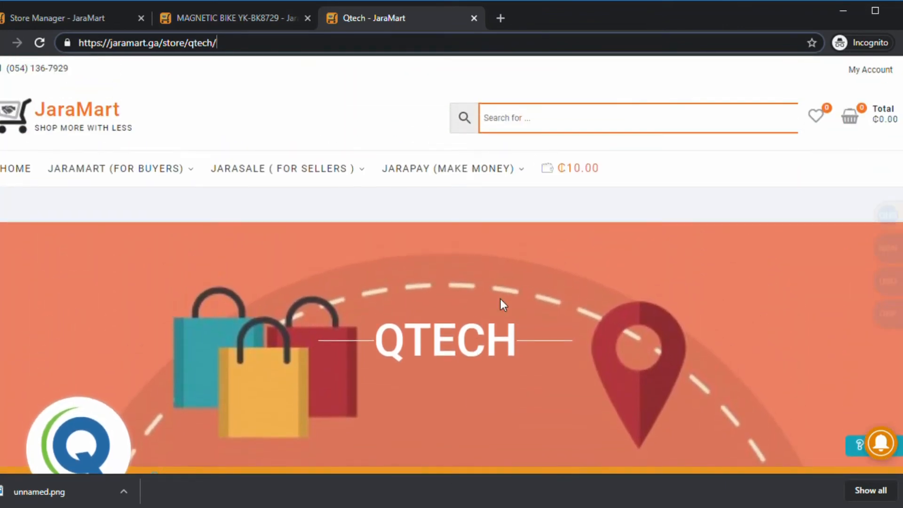
scroll(448, 382, "down", 3)
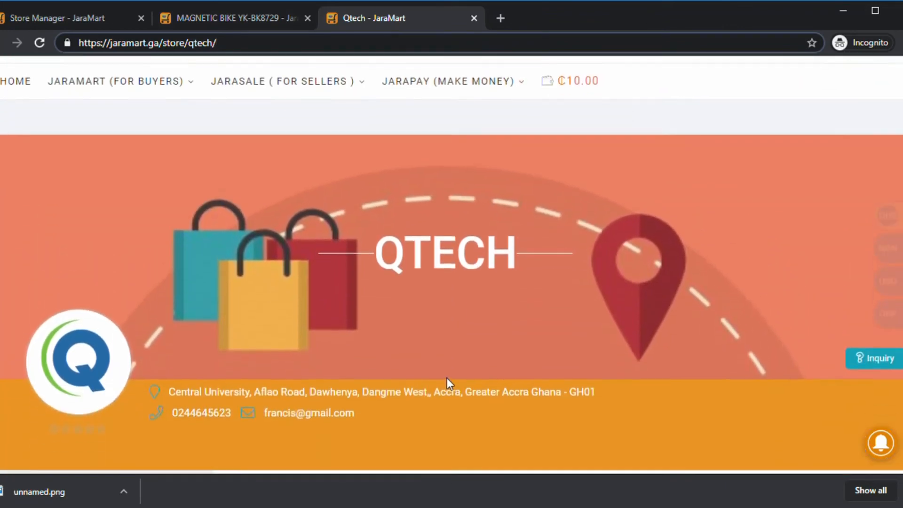
scroll(449, 383, "down", 3)
scroll(449, 383, "down", 4)
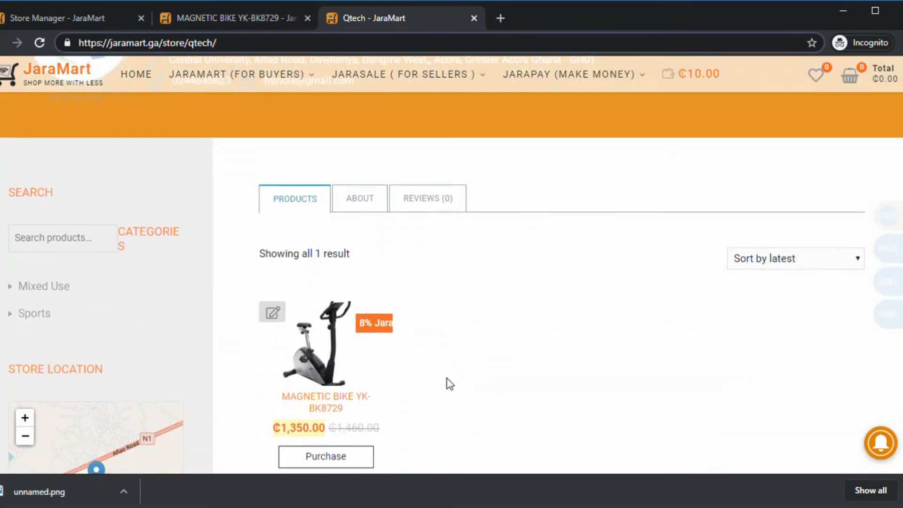
- Open the Start Shopping page for JaraMart buyers from the Qtech storefront
scroll(449, 383, "up", 10)
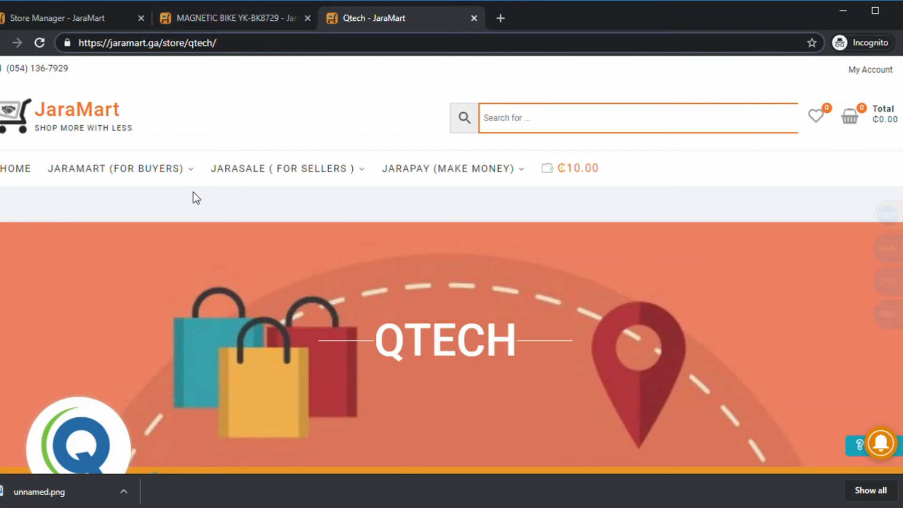
mouse_move(174, 179)
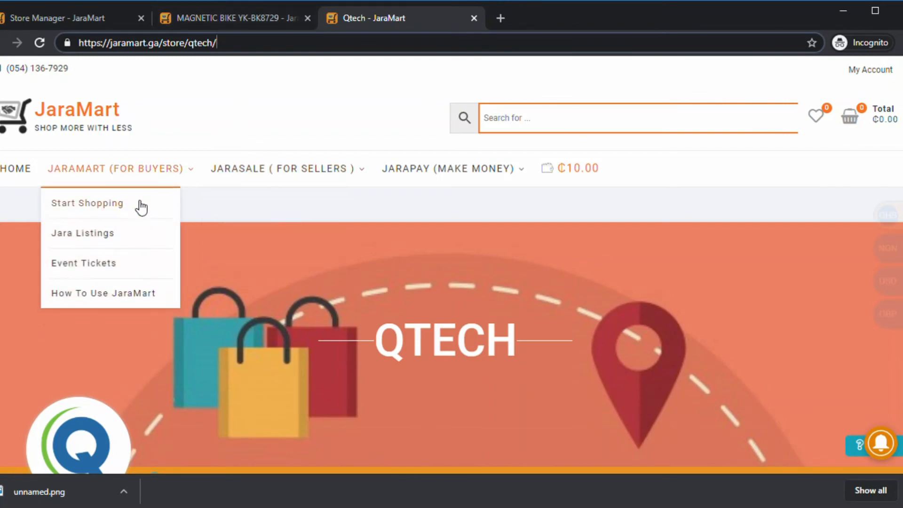
left_click(112, 207)
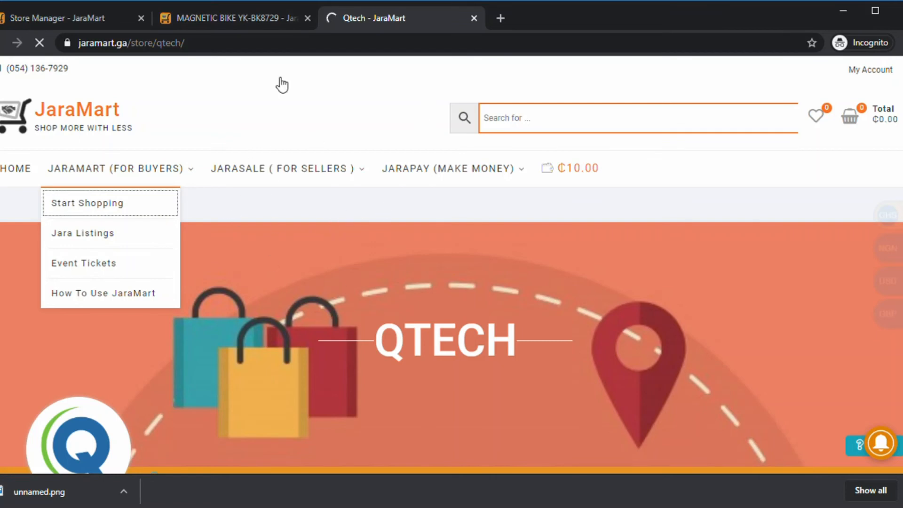
- Examine the latest products on the shop page, including Qtech's MAGNETIC BIKE YK-BK8729 listing
mouse_move(282, 182)
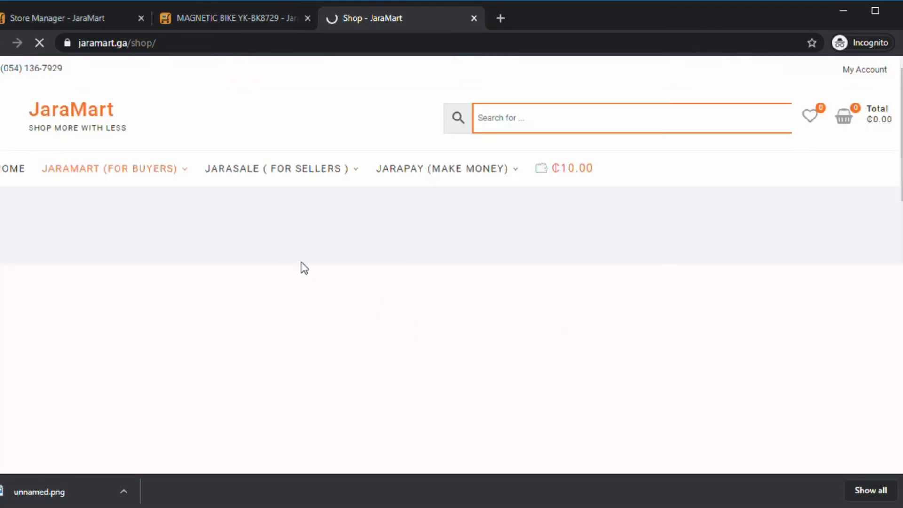
scroll(399, 328, "down", 4)
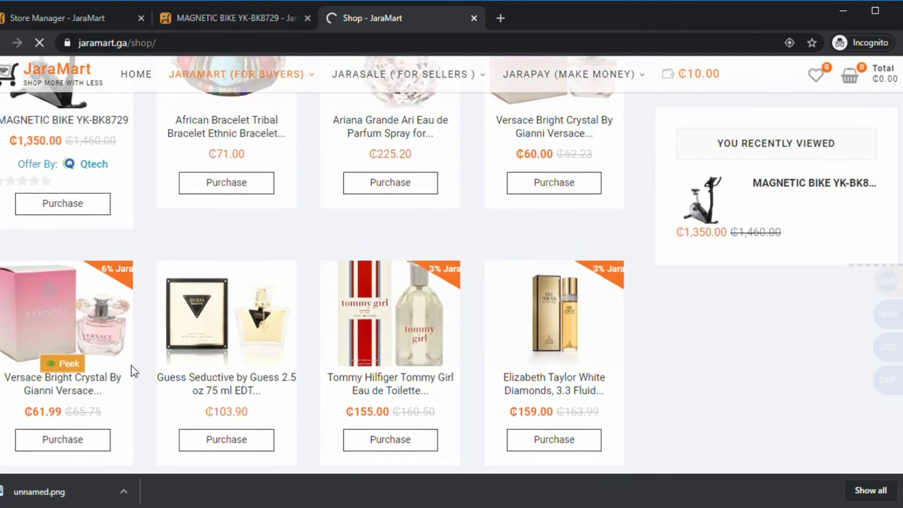
scroll(131, 364, "up", 3)
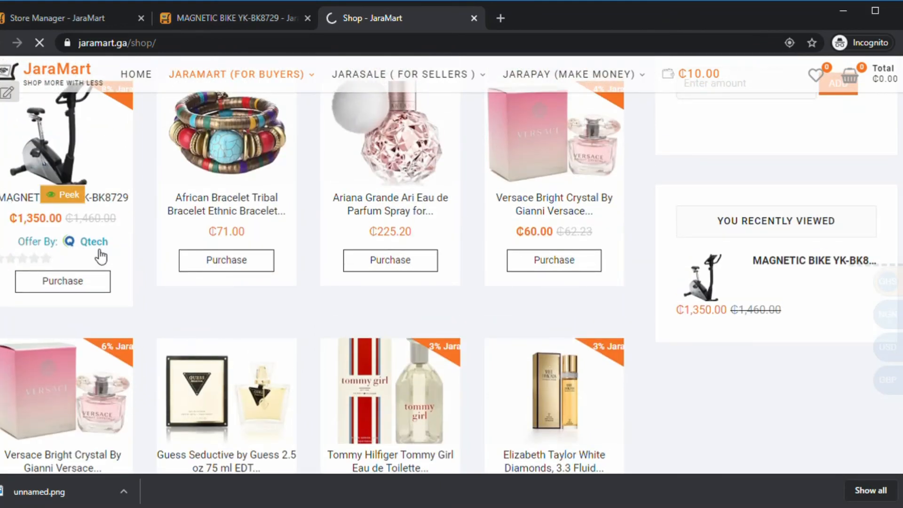
scroll(137, 292, "up", 2)
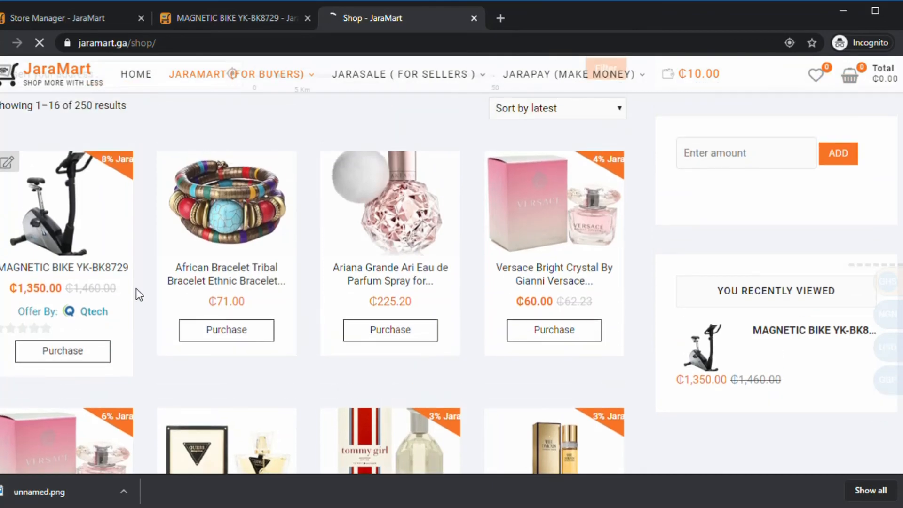
scroll(137, 295, "up", 2)
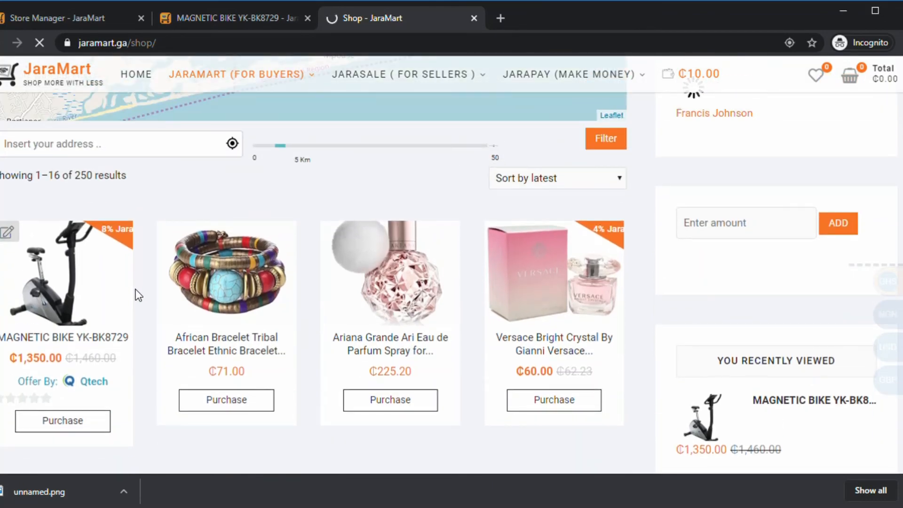
scroll(138, 296, "up", 5)
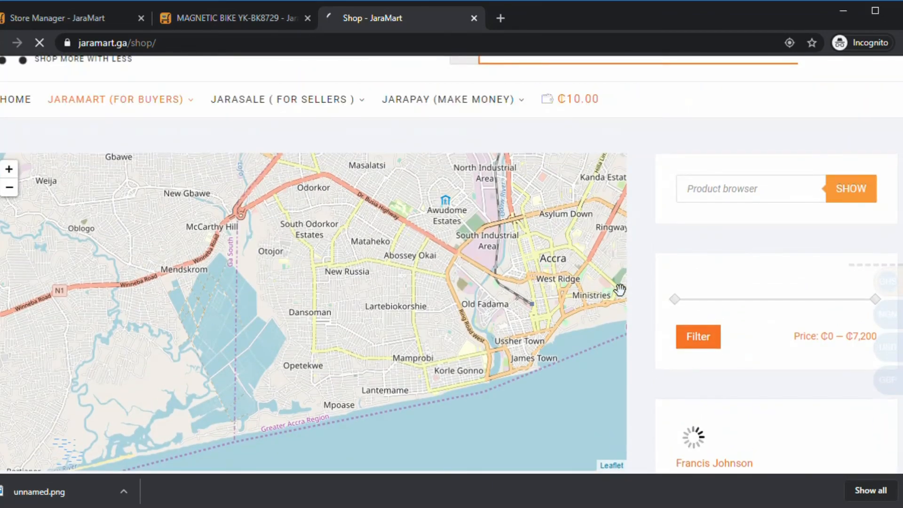
- Examine the shop page's store location map and price filter, bringing the Prampram area further into the map view
scroll(640, 288, "down", 3)
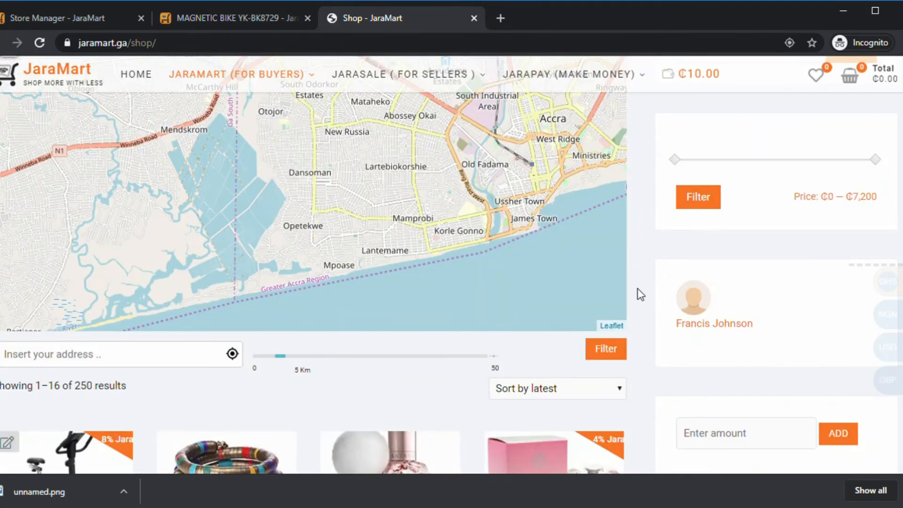
scroll(641, 294, "up", 2)
scroll(642, 295, "up", 2)
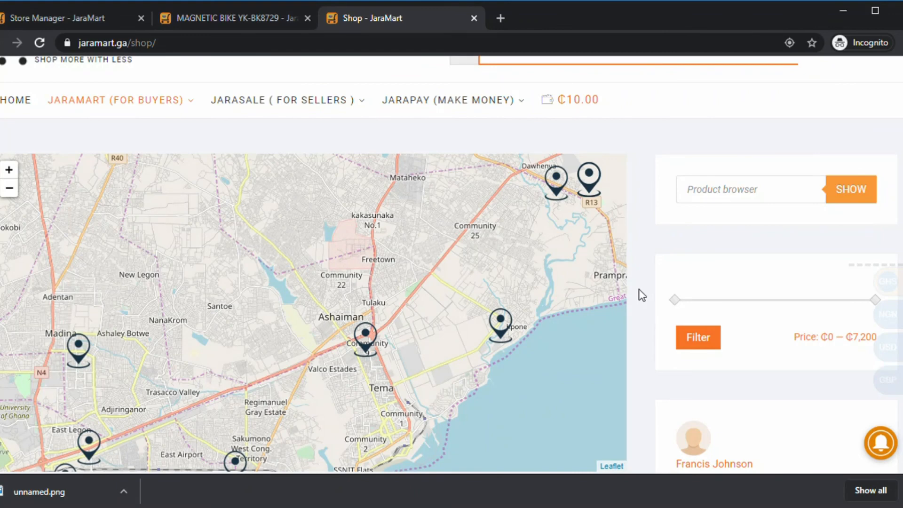
scroll(638, 297, "down", 3)
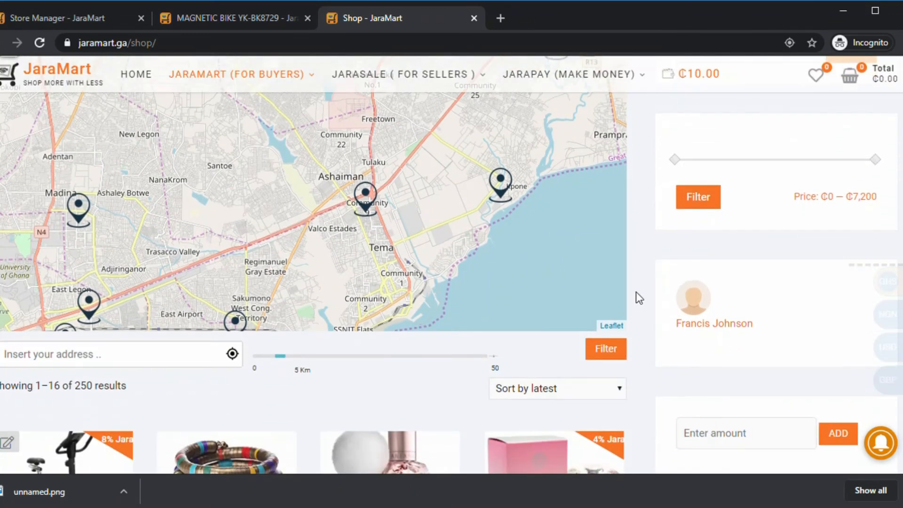
scroll(638, 297, "up", 3)
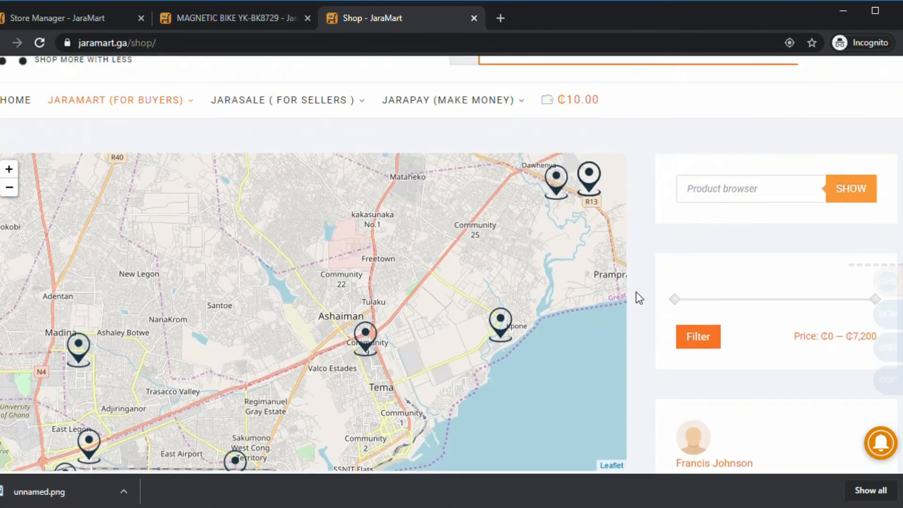
left_click_drag(540, 288, 508, 296)
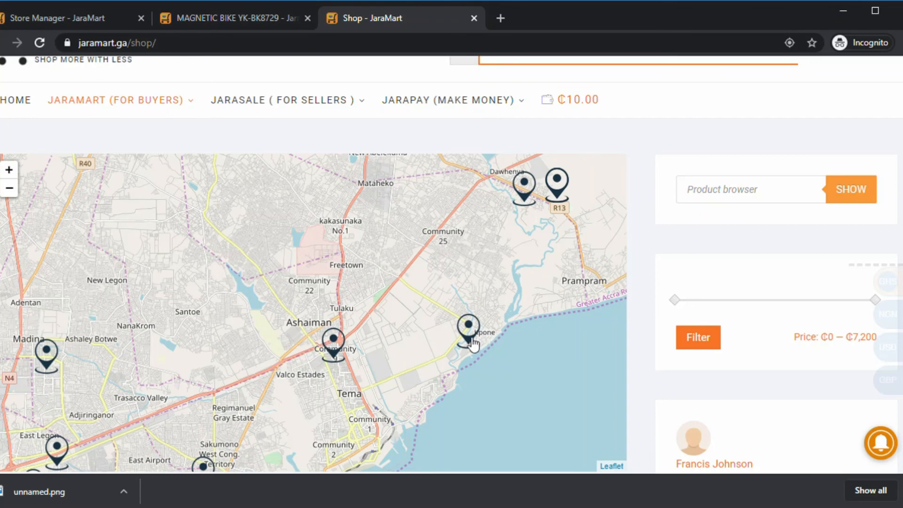
- Set the search radius of the shop's address filter to 6 km
scroll(645, 311, "down", 10)
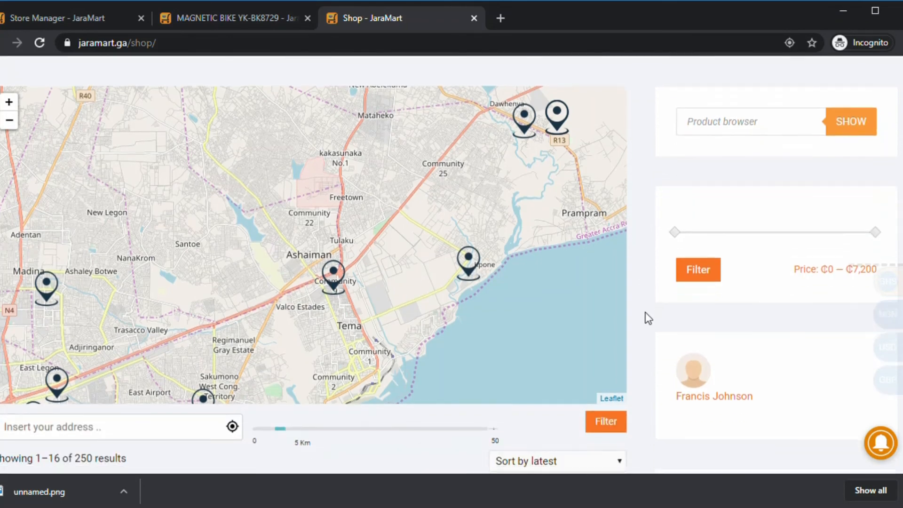
scroll(628, 292, "up", 10)
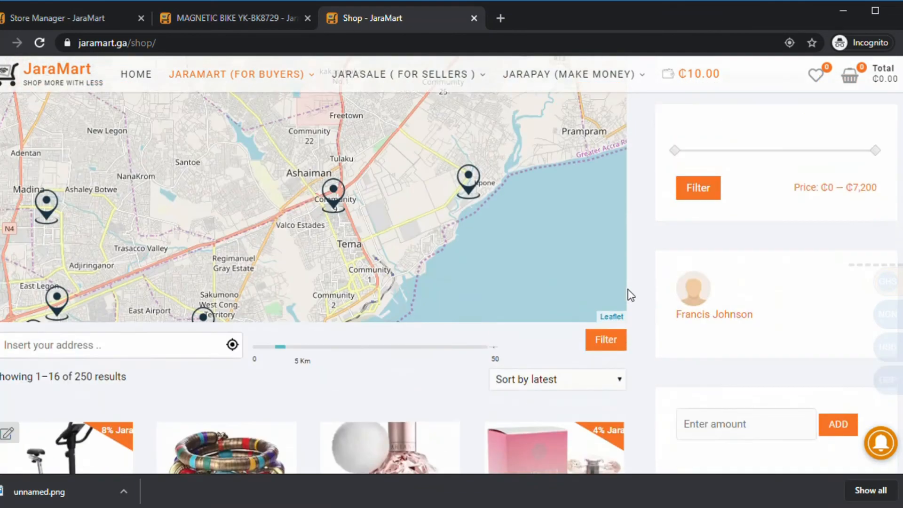
scroll(628, 294, "down", 5)
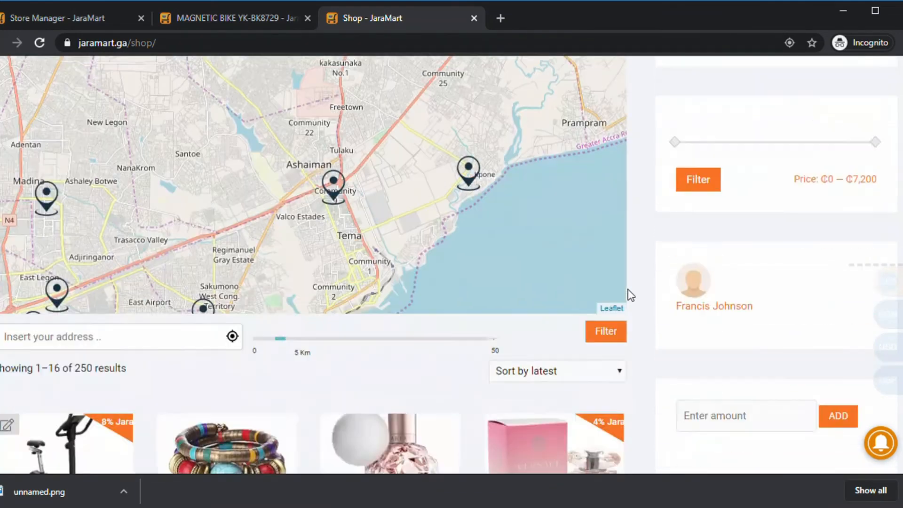
mouse_move(281, 286)
left_mouse_down()
mouse_move(310, 294)
mouse_move(292, 294)
left_mouse_up()
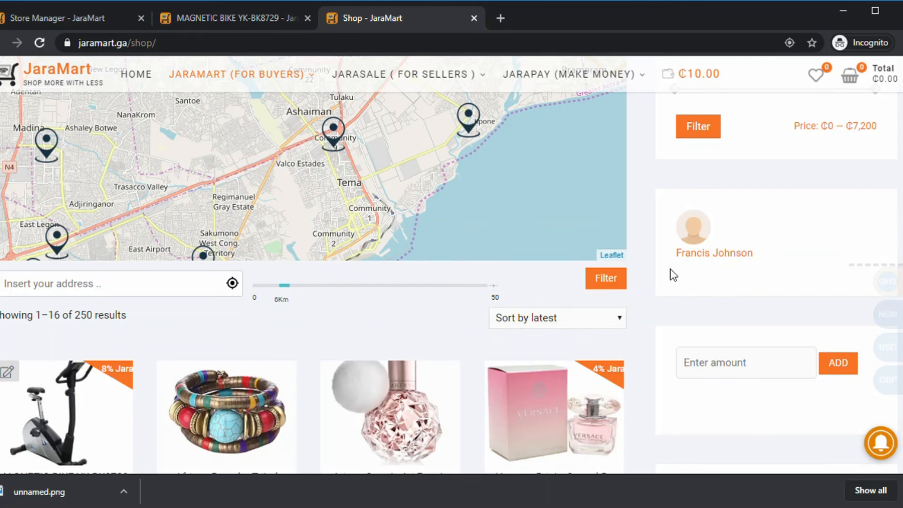
- View the store details of the map markers for TMC Ent near Kpone, fonacom near Ashaiman and Qtech near Dawhenya
scroll(640, 273, "up", 5)
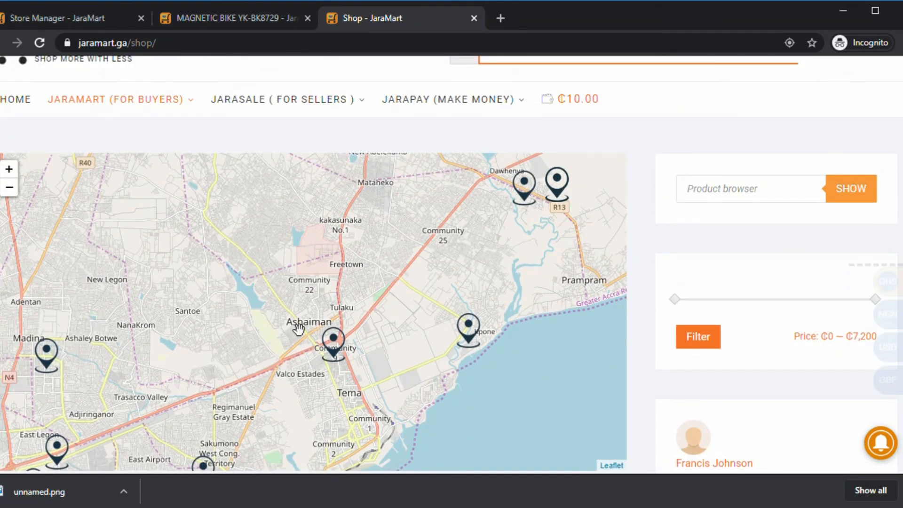
left_click(474, 332)
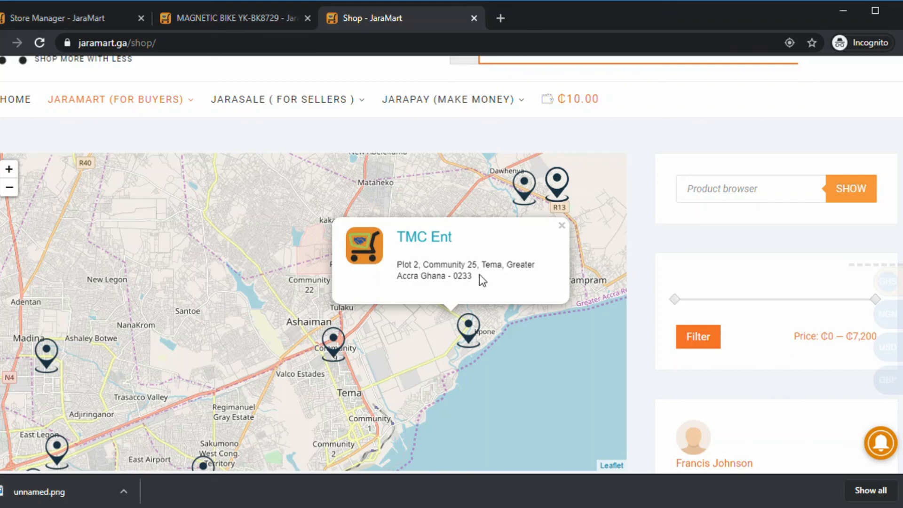
left_click(334, 341)
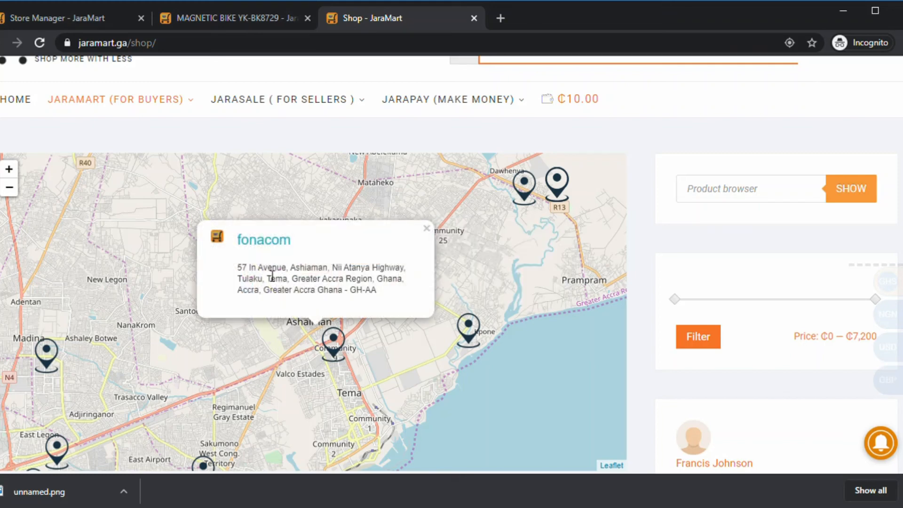
left_click(557, 187)
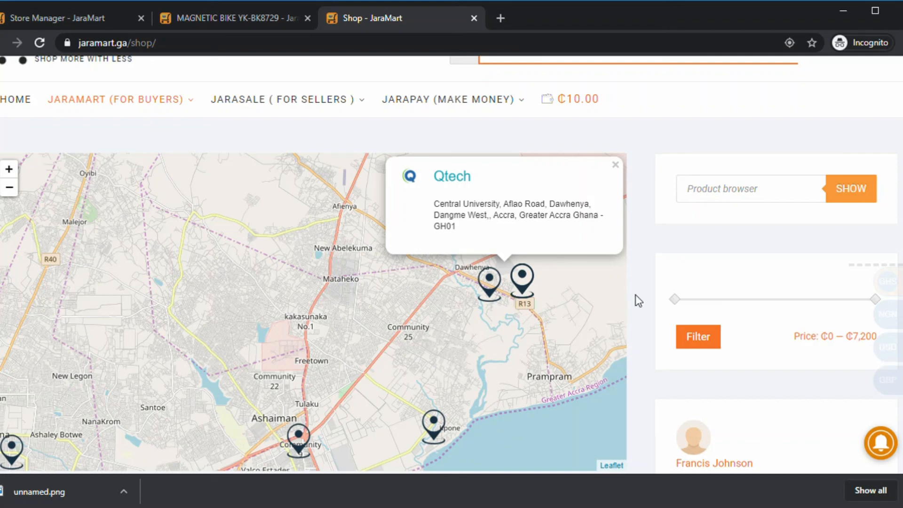
scroll(641, 295, "down", 2)
scroll(641, 297, "up", 2)
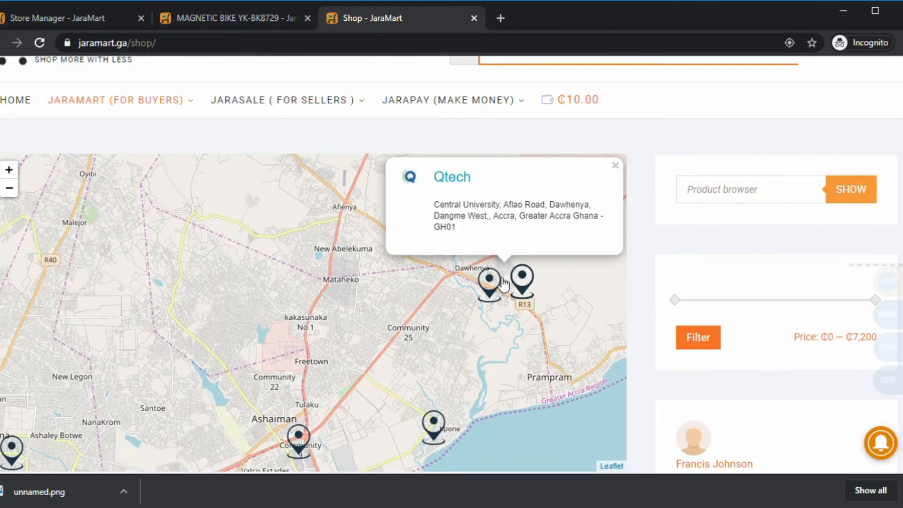
left_click(525, 288)
- Review the address filter and the first row of products beneath the map, and return to the store map
scroll(648, 280, "down", 3)
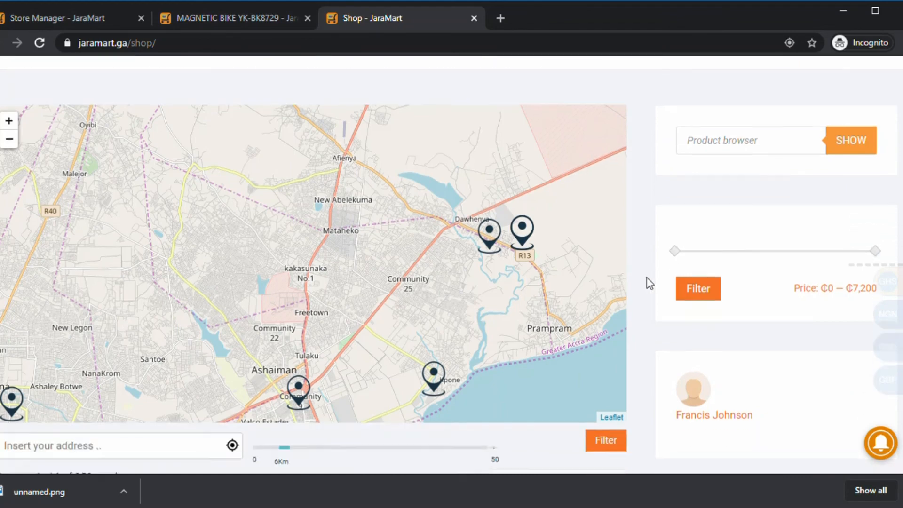
scroll(649, 308, "down", 2)
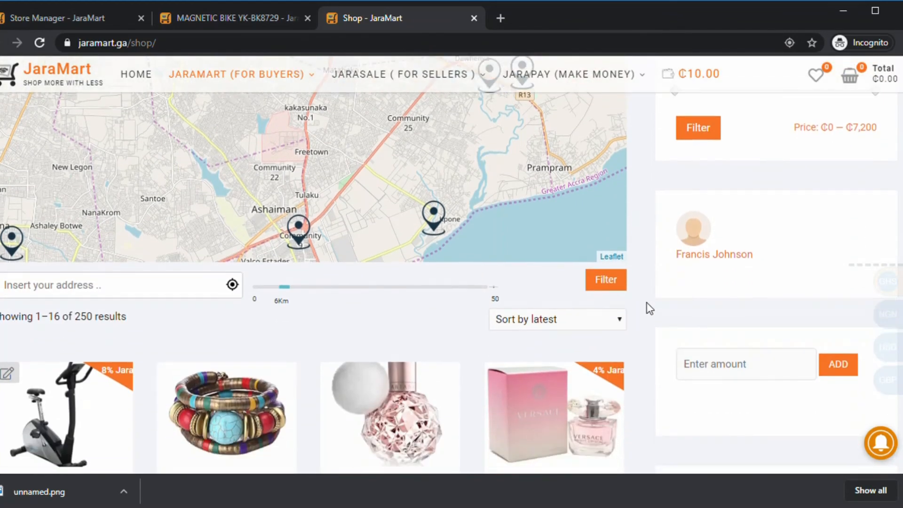
scroll(649, 309, "down", 3)
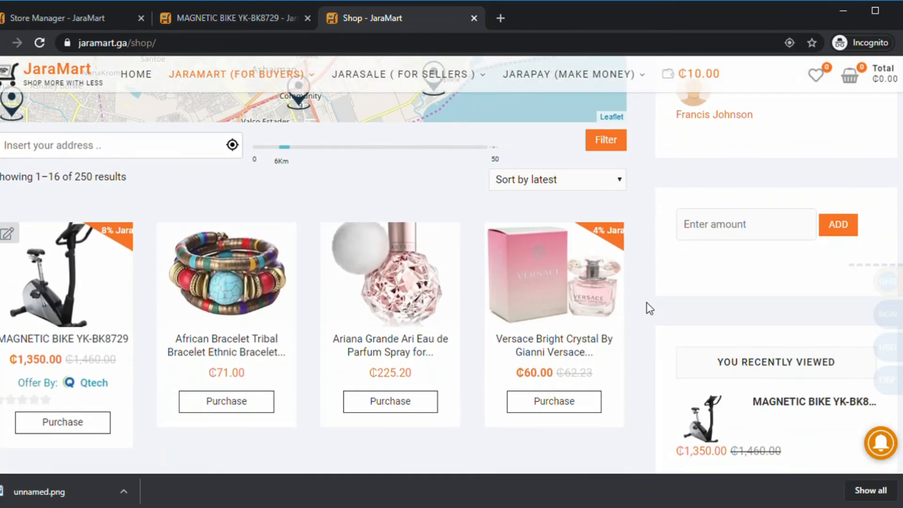
scroll(649, 309, "down", 2)
scroll(649, 308, "up", 7)
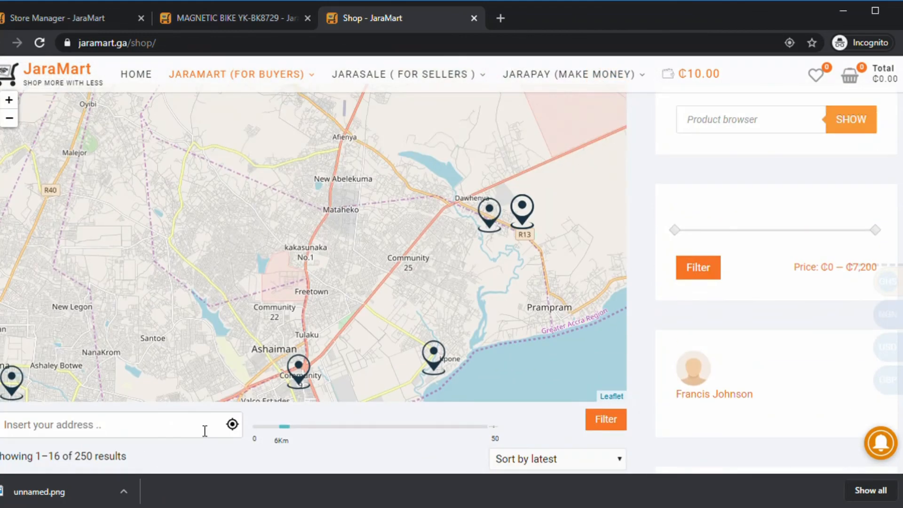
- Compare the store details of the Qtech, Comunity GH, TMC Ent and fonacom markers on the map
left_click(529, 218)
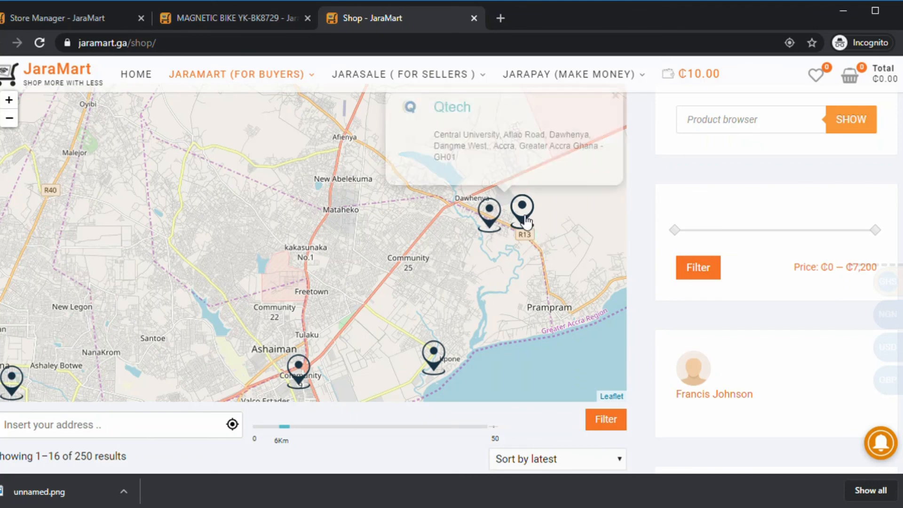
left_click(489, 214)
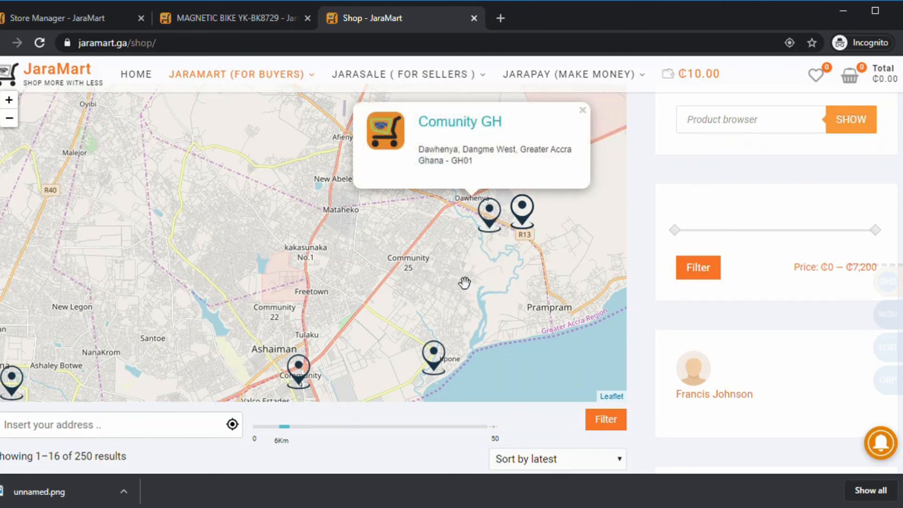
left_click(442, 358)
left_click(300, 374)
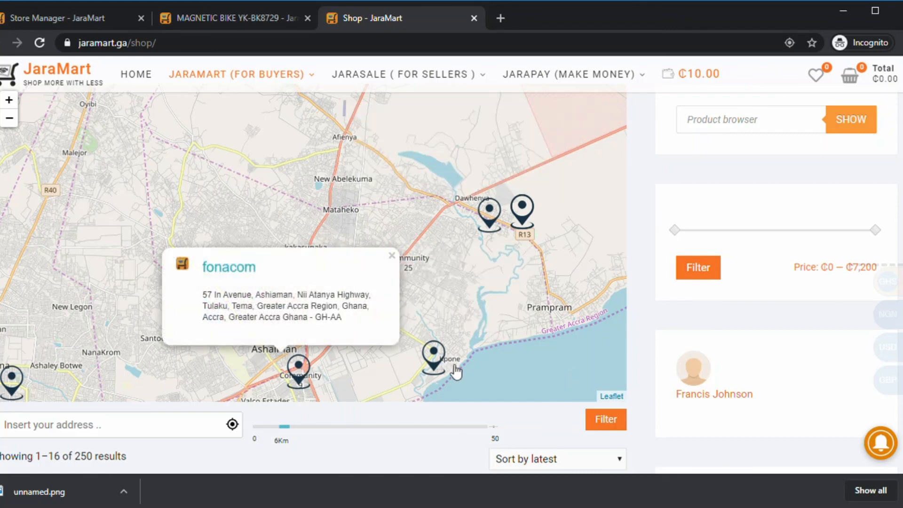
left_click(435, 356)
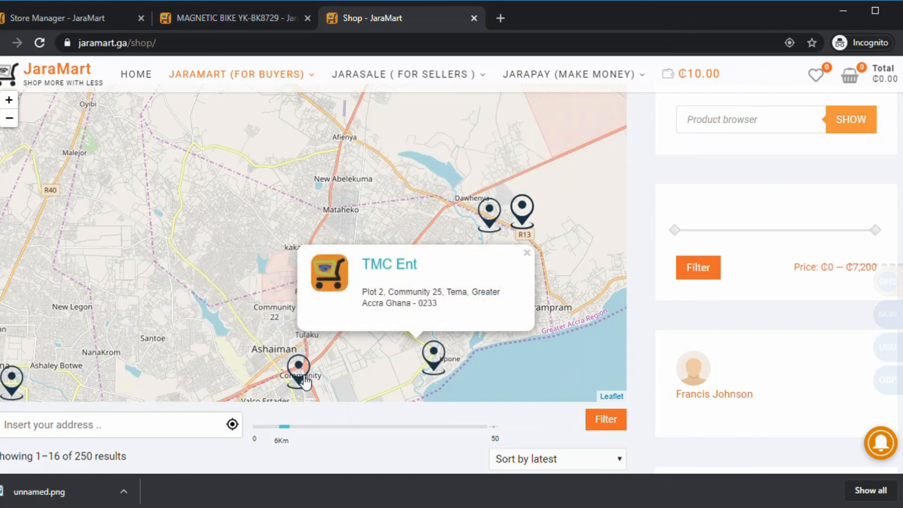
left_click(282, 373)
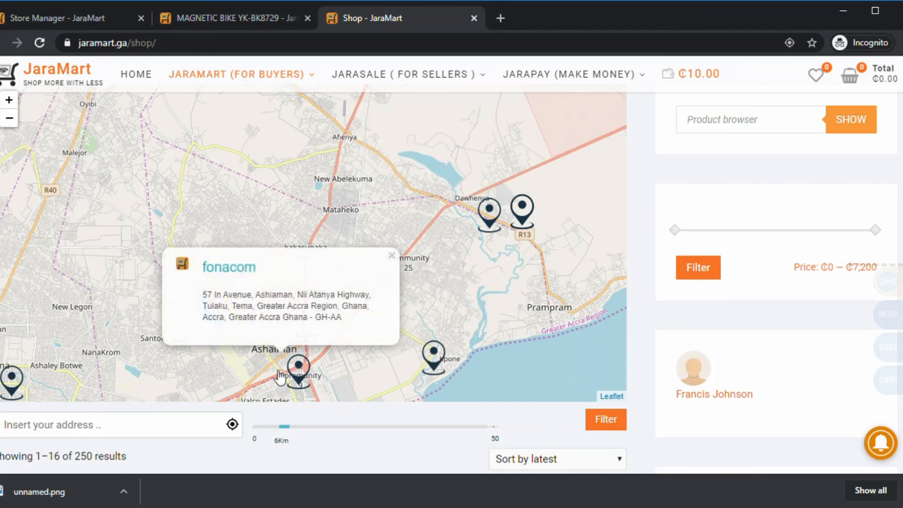
- View the Henzys store marker near Madina, go back through the markers to Qtech, and look over the rest of the product listing
left_click(19, 380)
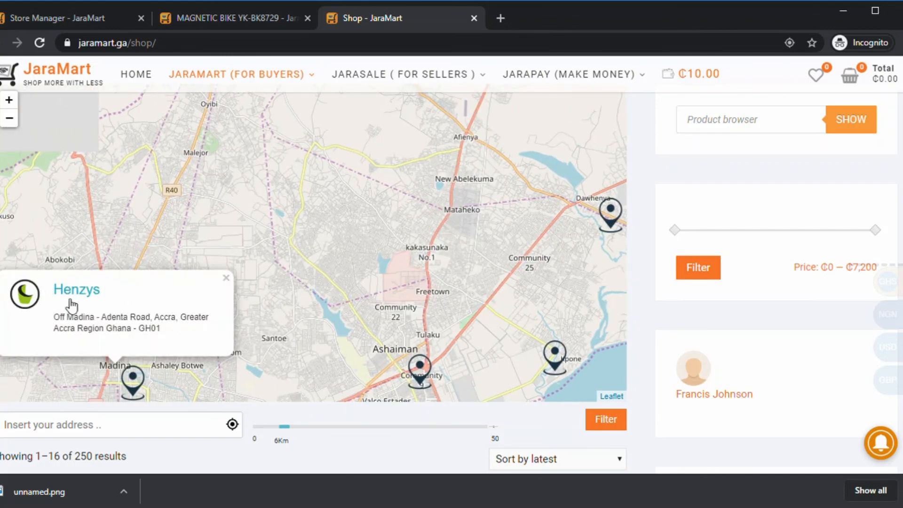
left_click(420, 369)
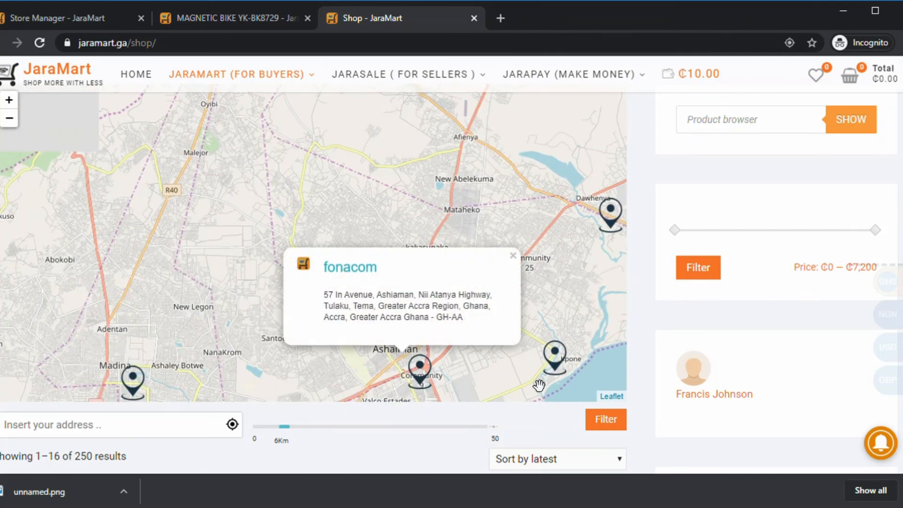
left_click(563, 366)
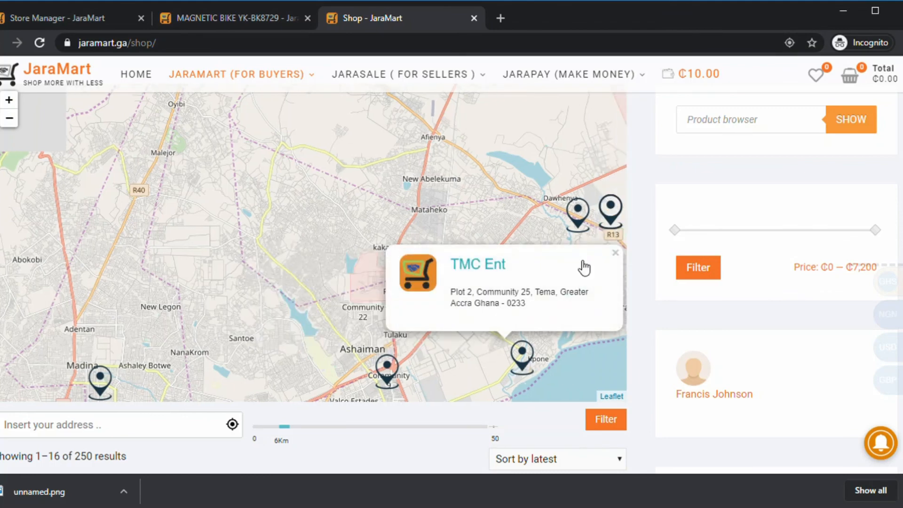
left_click(582, 216)
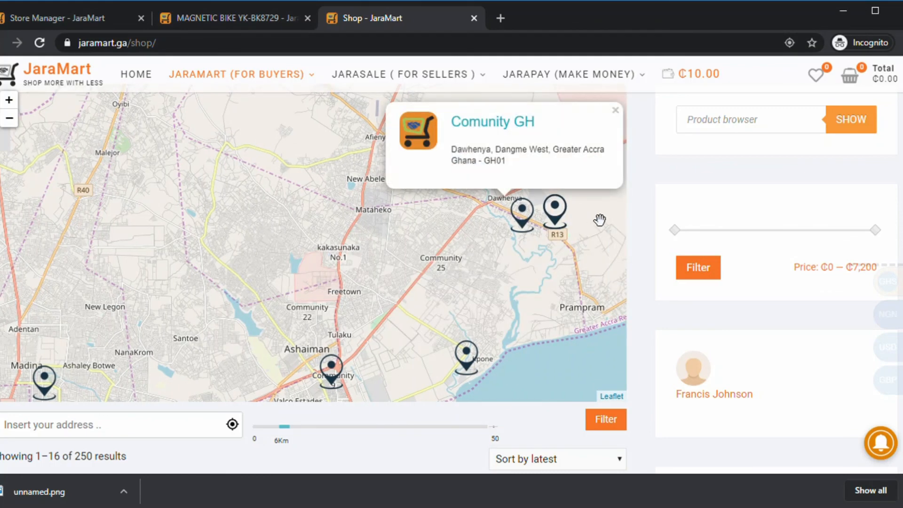
left_click(563, 214)
scroll(638, 227, "down", 10)
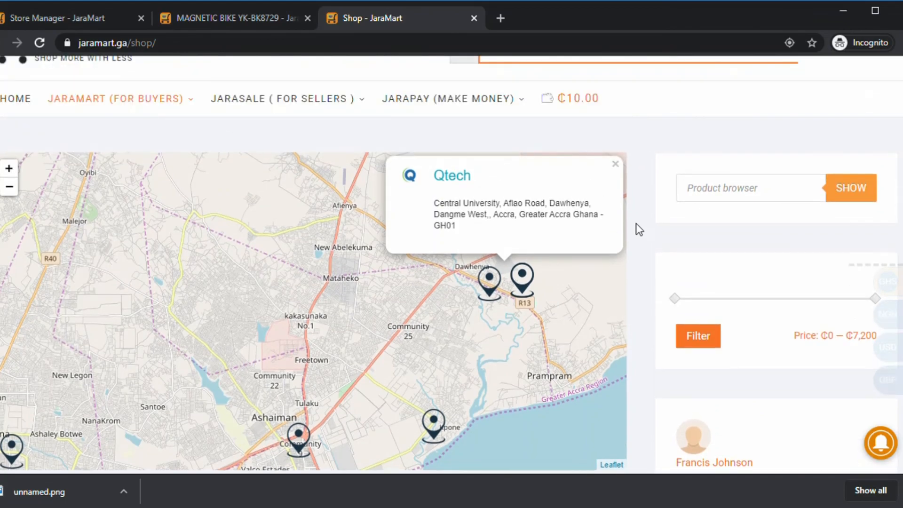
scroll(638, 229, "down", 6)
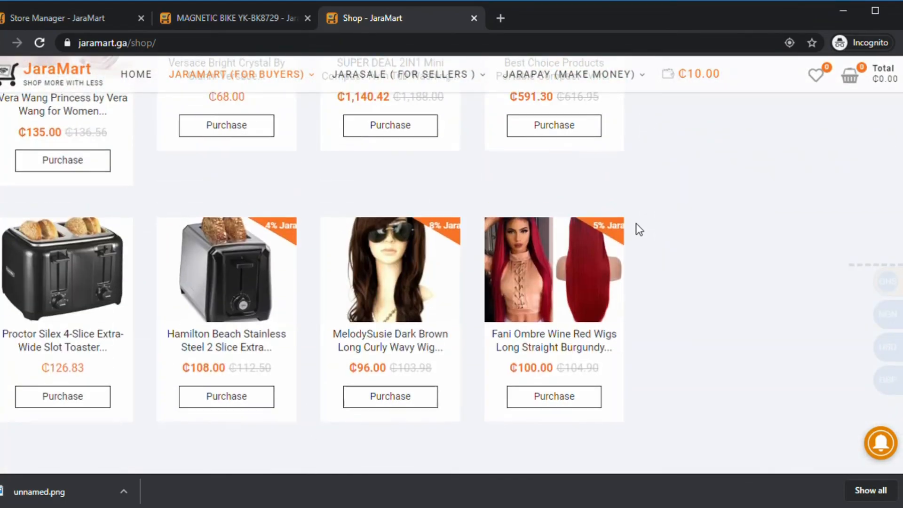
- Review the shop's product rows, including Qtech's MAGNETIC BIKE YK-BK8729 listing, the recently viewed item and the filters beneath the store map
scroll(638, 229, "up", 8)
scroll(638, 229, "up", 10)
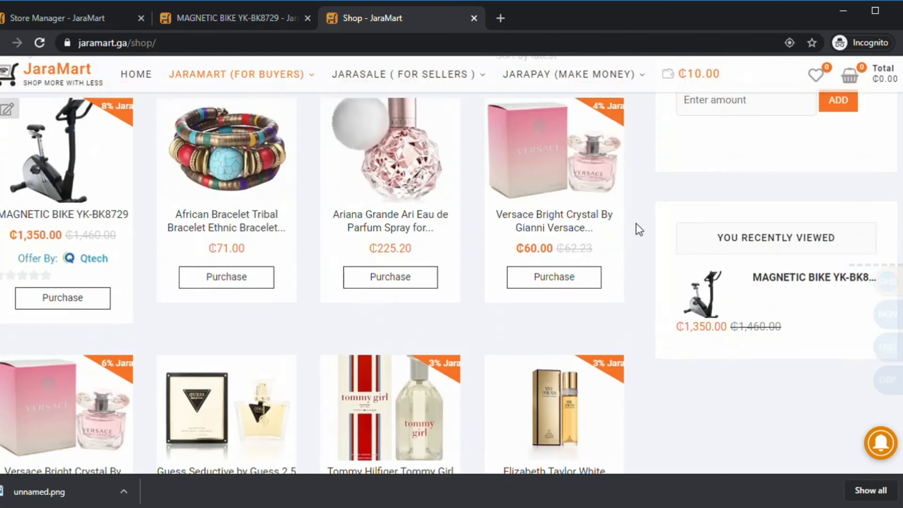
scroll(639, 230, "up", 3)
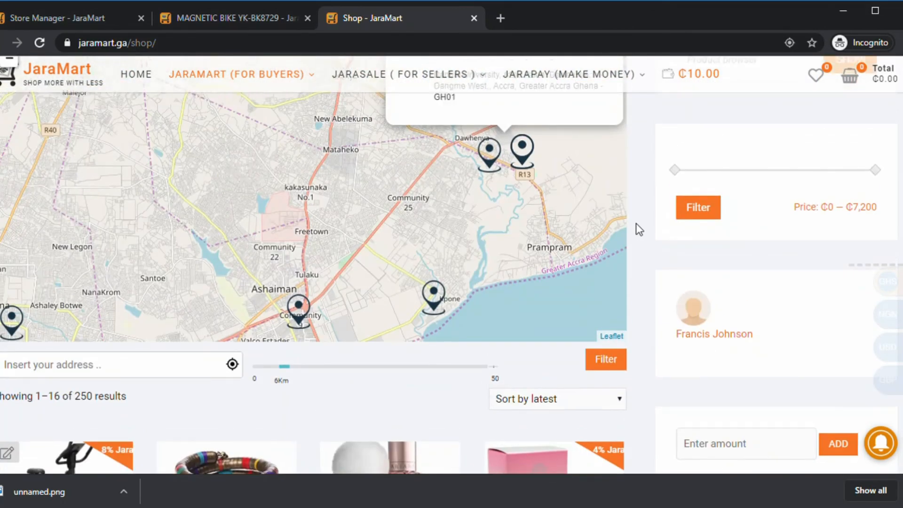
scroll(639, 229, "down", 6)
scroll(639, 229, "down", 9)
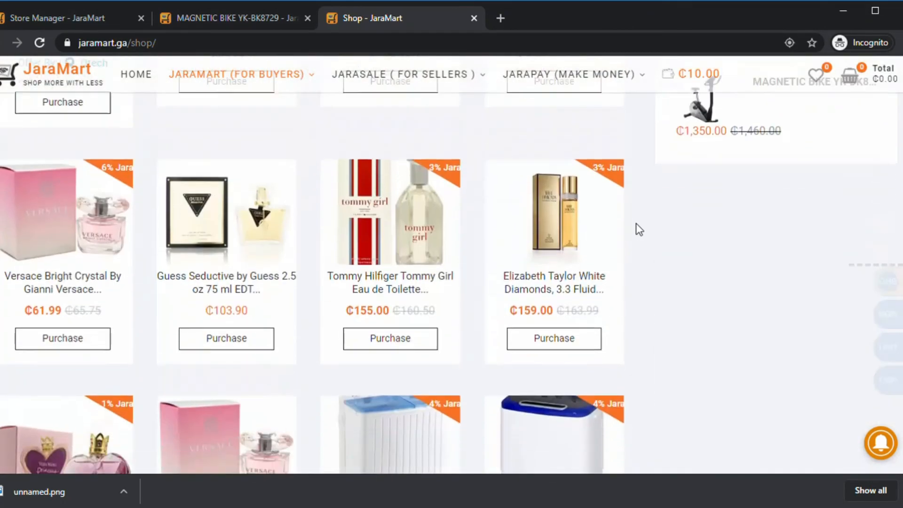
scroll(629, 283, "up", 2)
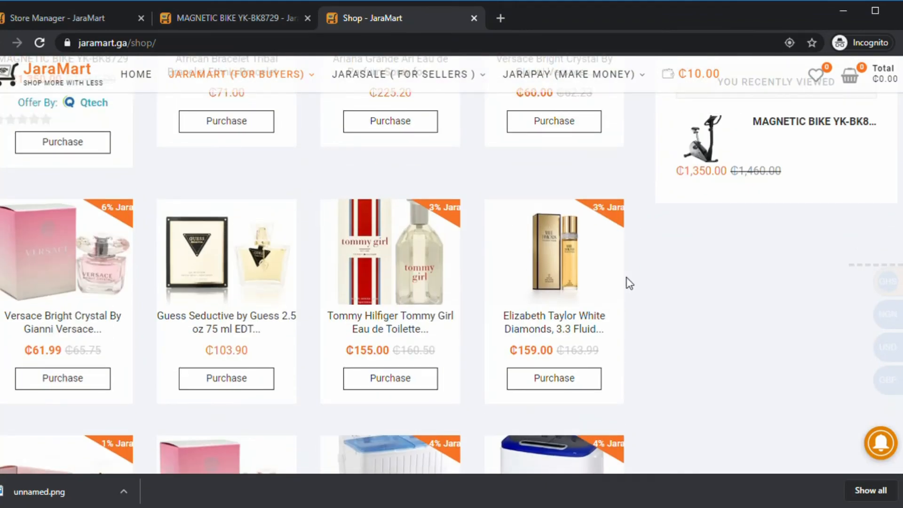
scroll(629, 283, "up", 10)
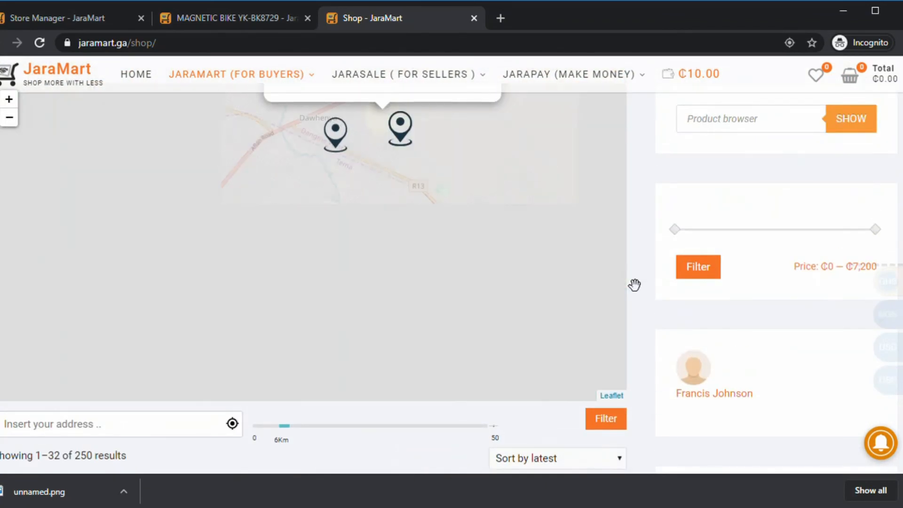
scroll(633, 264, "down", 3)
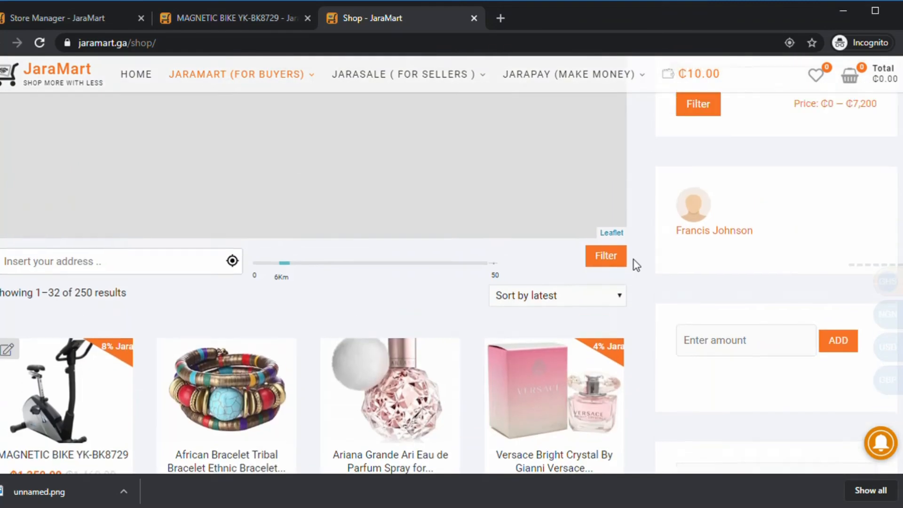
- Bring Qtech's marker near Dawhenya fully into view on the store map and examine its store details and surroundings up close
scroll(633, 264, "up", 5)
scroll(635, 265, "up", 2)
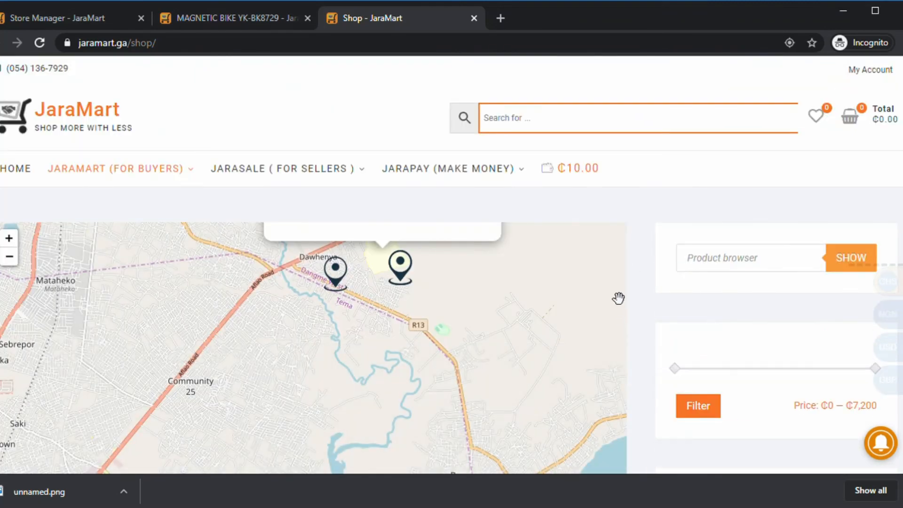
scroll(639, 250, "down", 2)
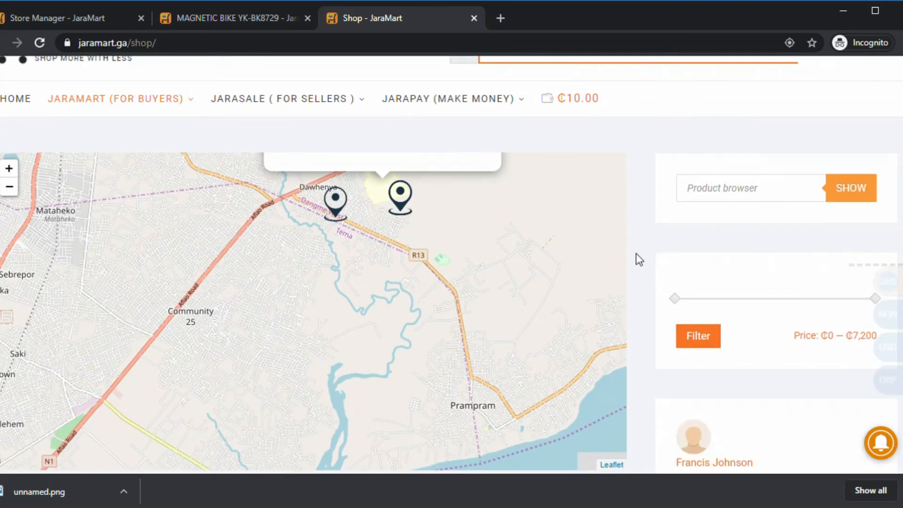
left_click_drag(333, 320, 324, 414)
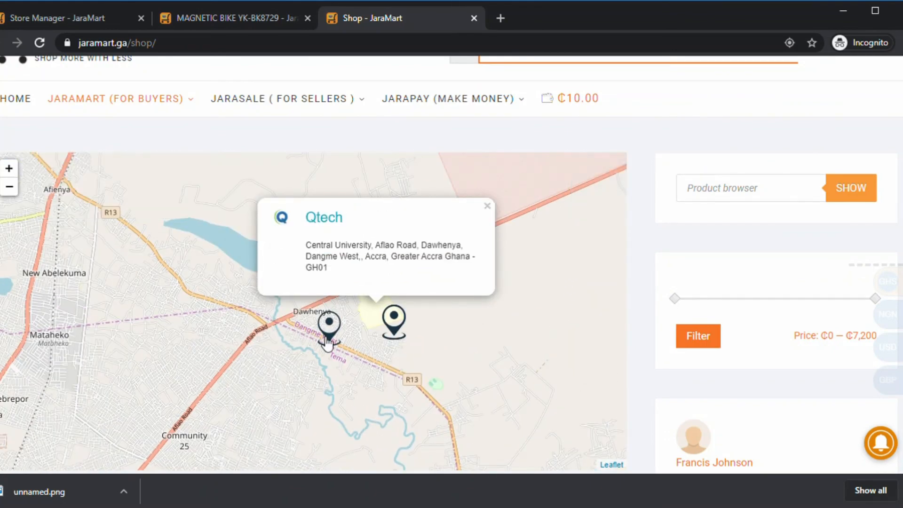
scroll(377, 287, "up", 2)
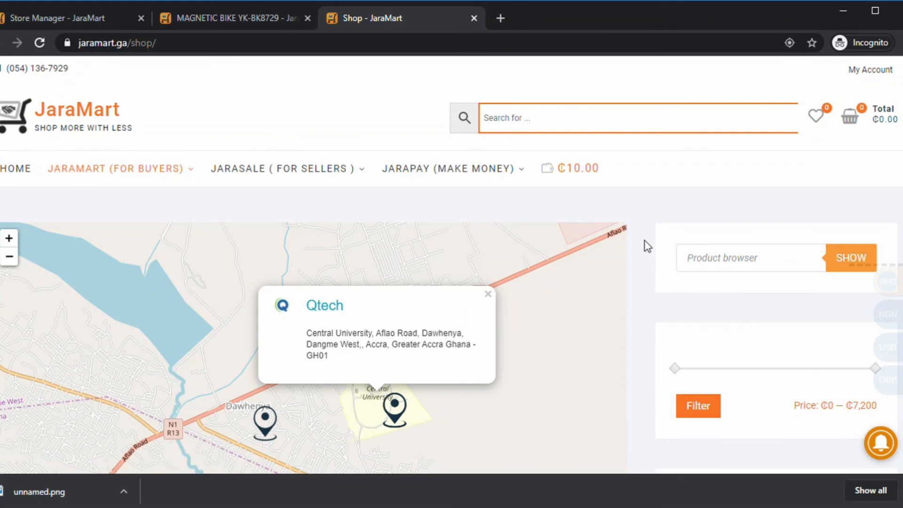
scroll(646, 245, "down", 3)
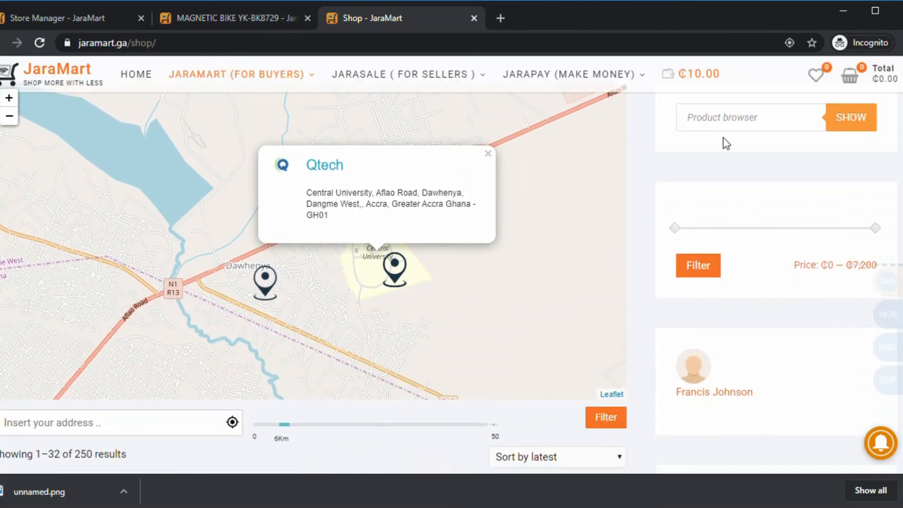